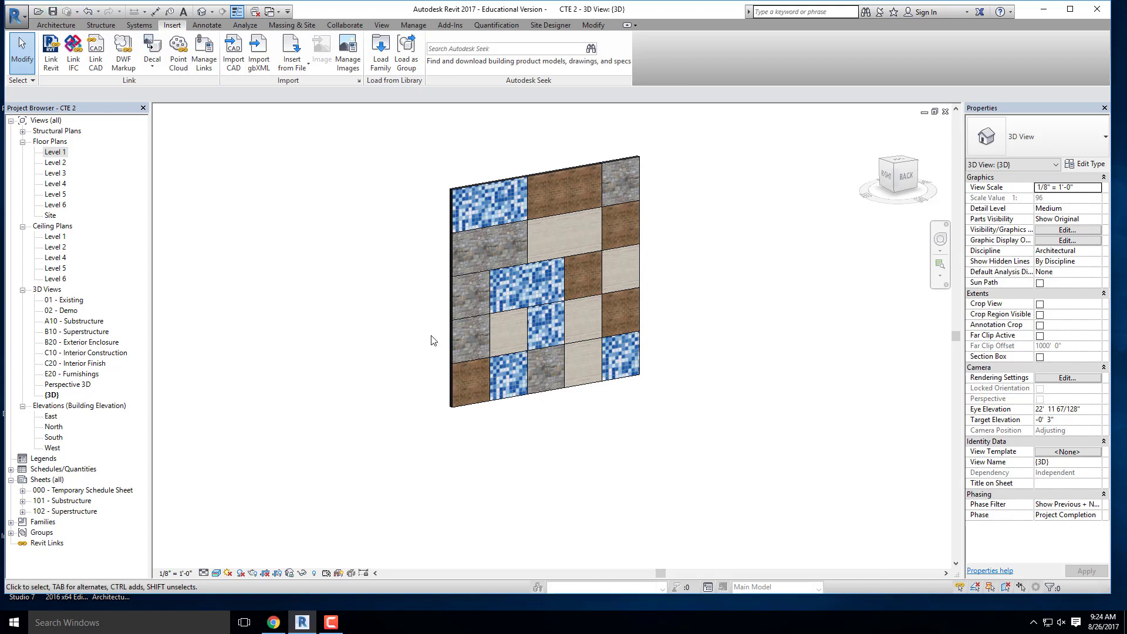
Start an architectural wall, duplicate the Generic - 6" type as Wall Type 5, and open its structure for editing
{"action": "middle_click_drag", "start_coordinate": [433, 337], "coordinate": [364, 282]}
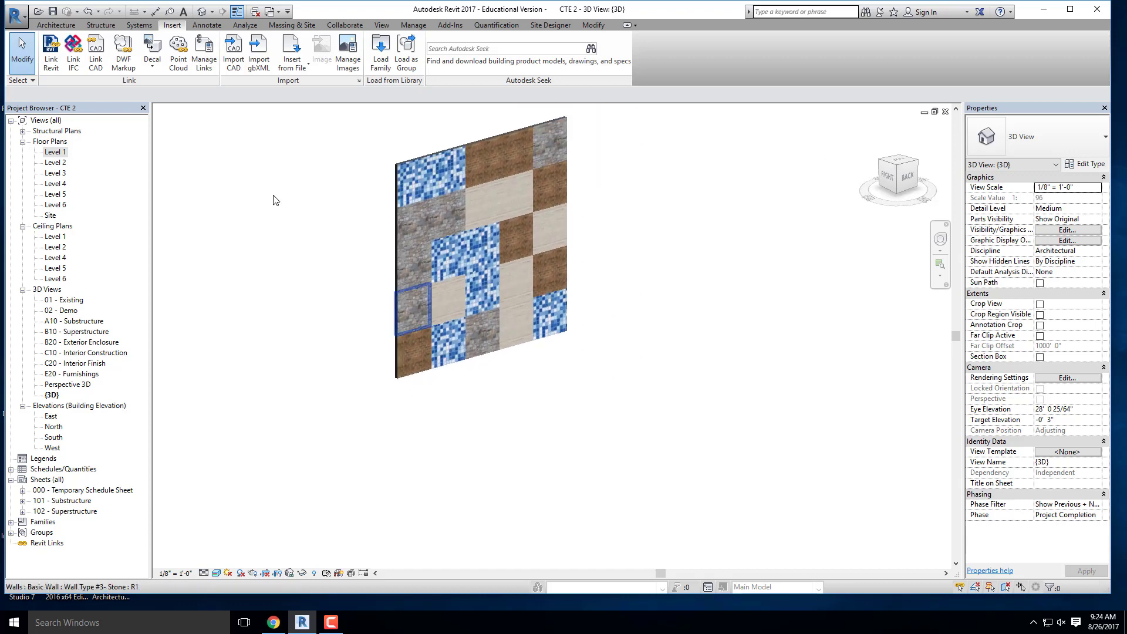
{"action": "left_click", "coordinate": [54, 26]}
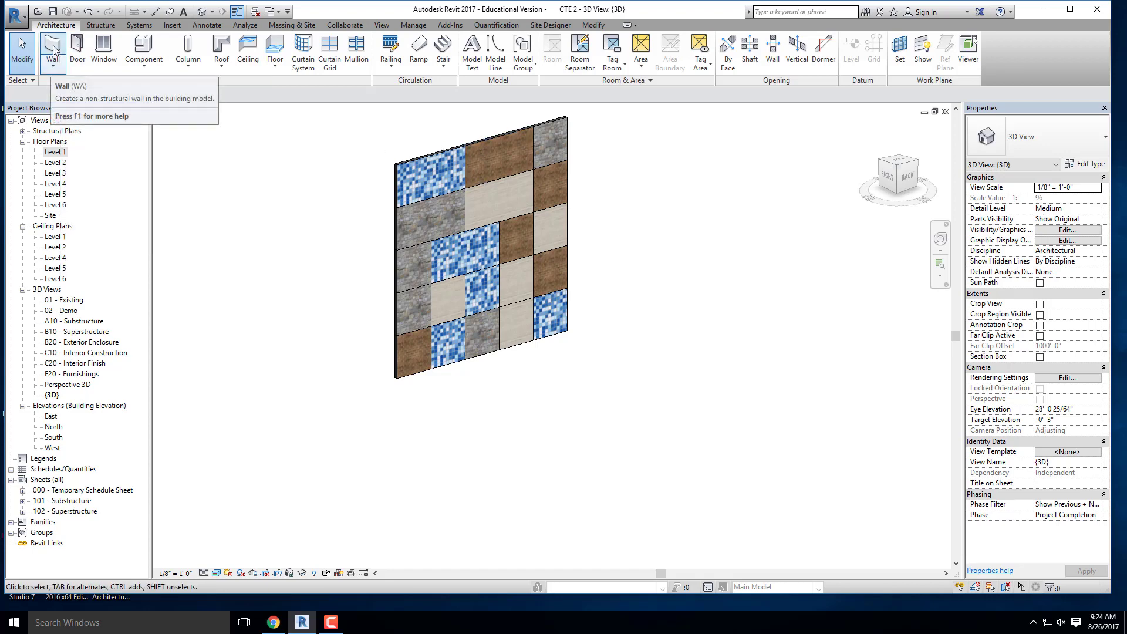
{"action": "left_click", "coordinate": [53, 66]}
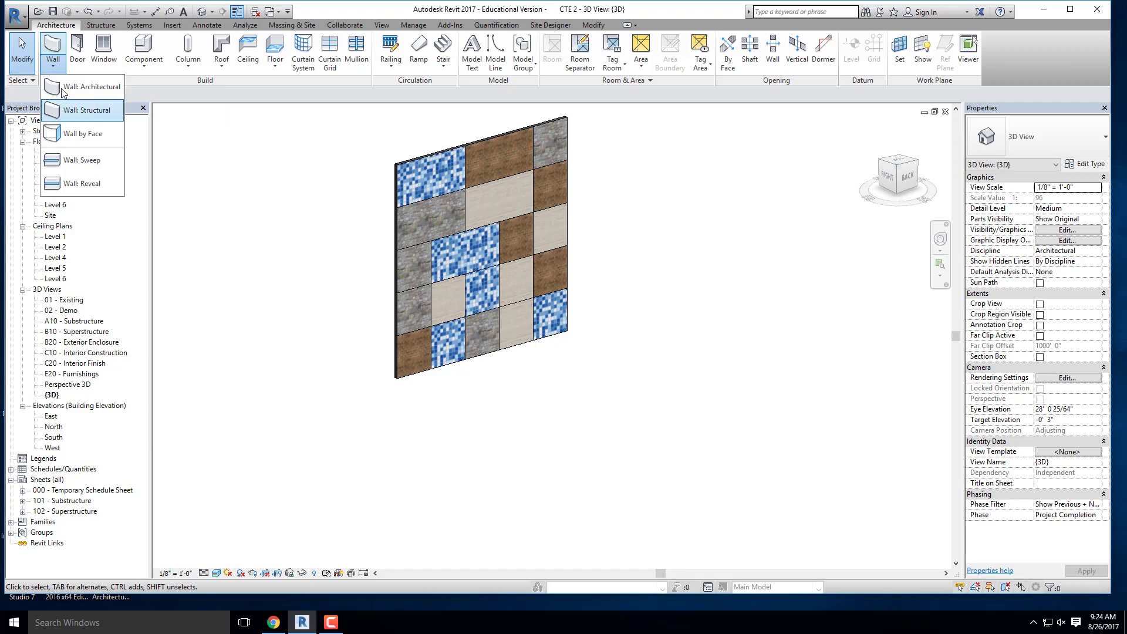
{"action": "left_click", "coordinate": [77, 84]}
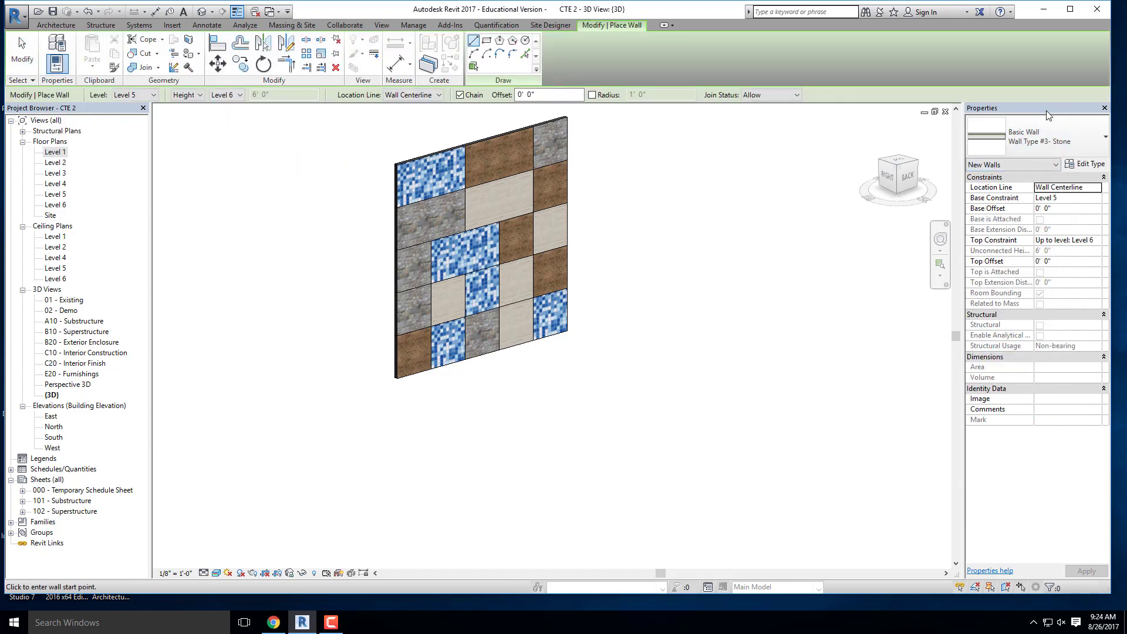
{"action": "left_click", "coordinate": [1088, 167]}
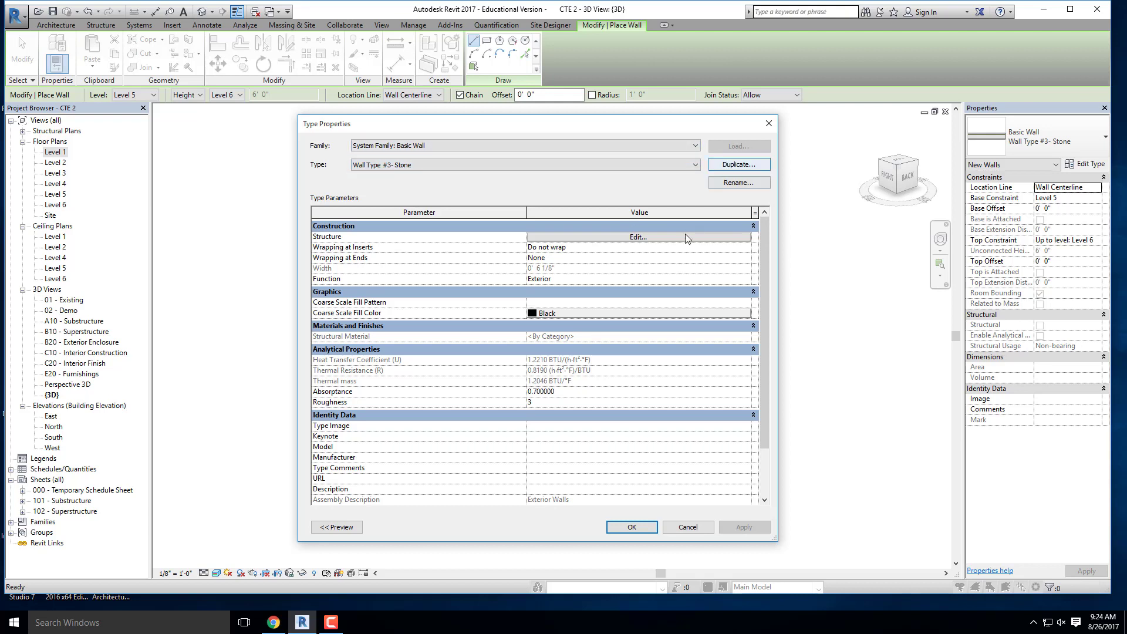
{"action": "left_click", "coordinate": [693, 165]}
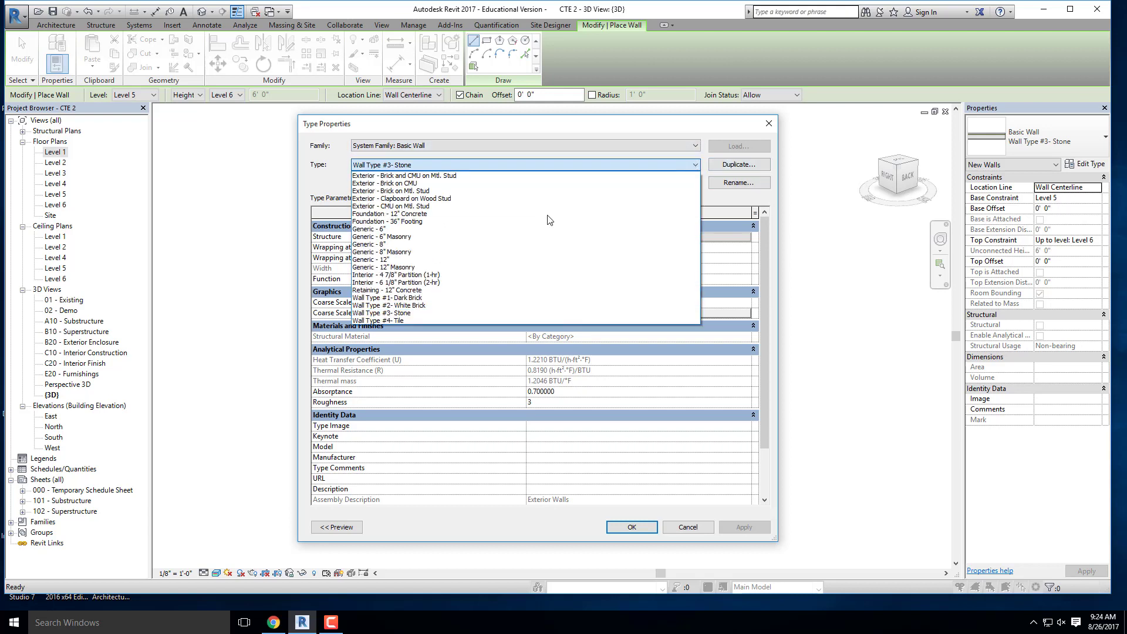
{"action": "left_click", "coordinate": [483, 229]}
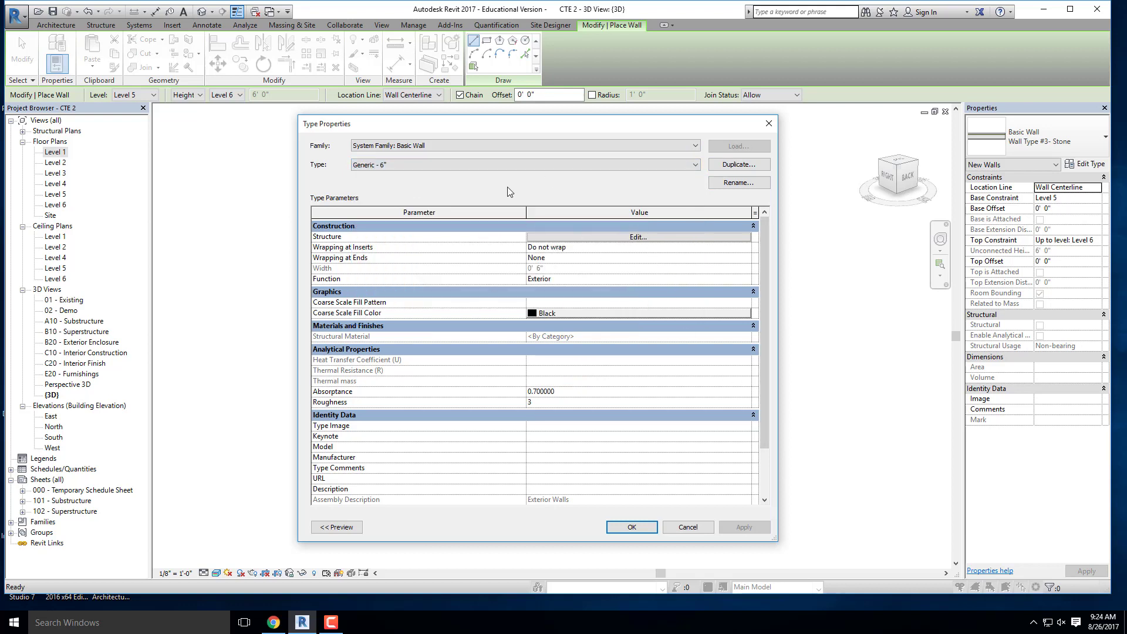
{"action": "left_click", "coordinate": [725, 165]}
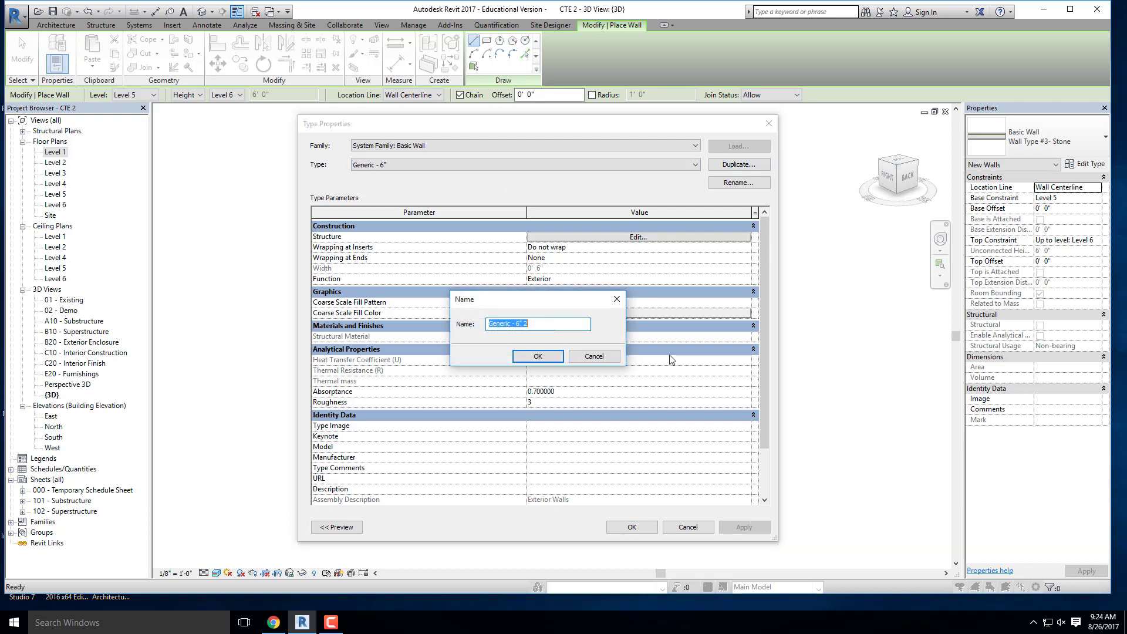
{"action": "type", "text": "Wall Type 5"}
{"action": "left_click", "coordinate": [537, 356]}
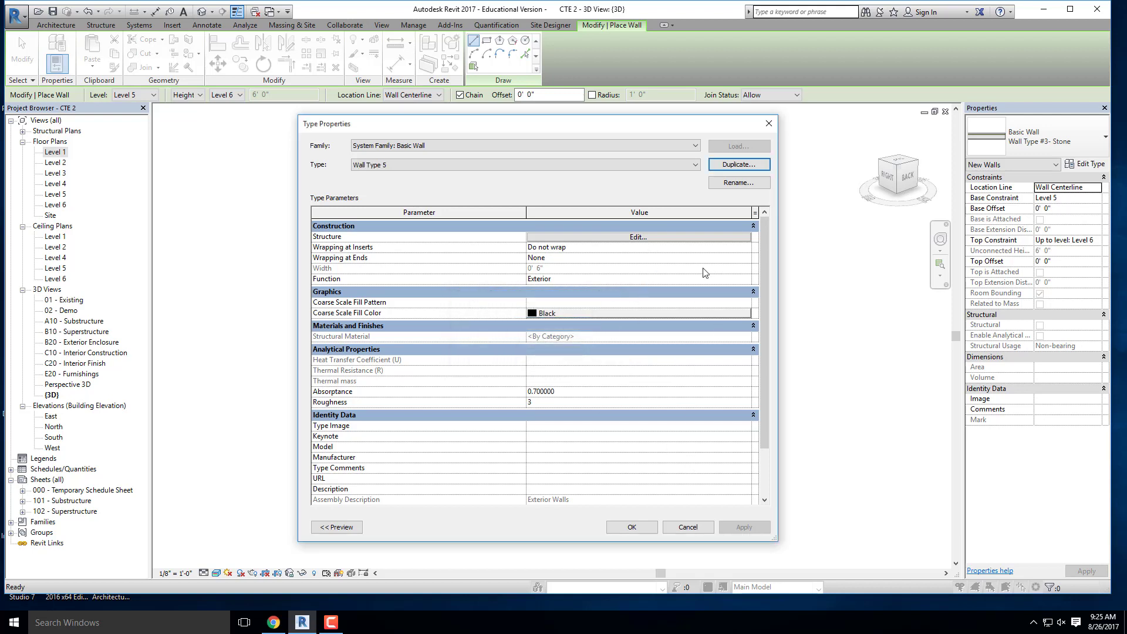
{"action": "left_click", "coordinate": [602, 237]}
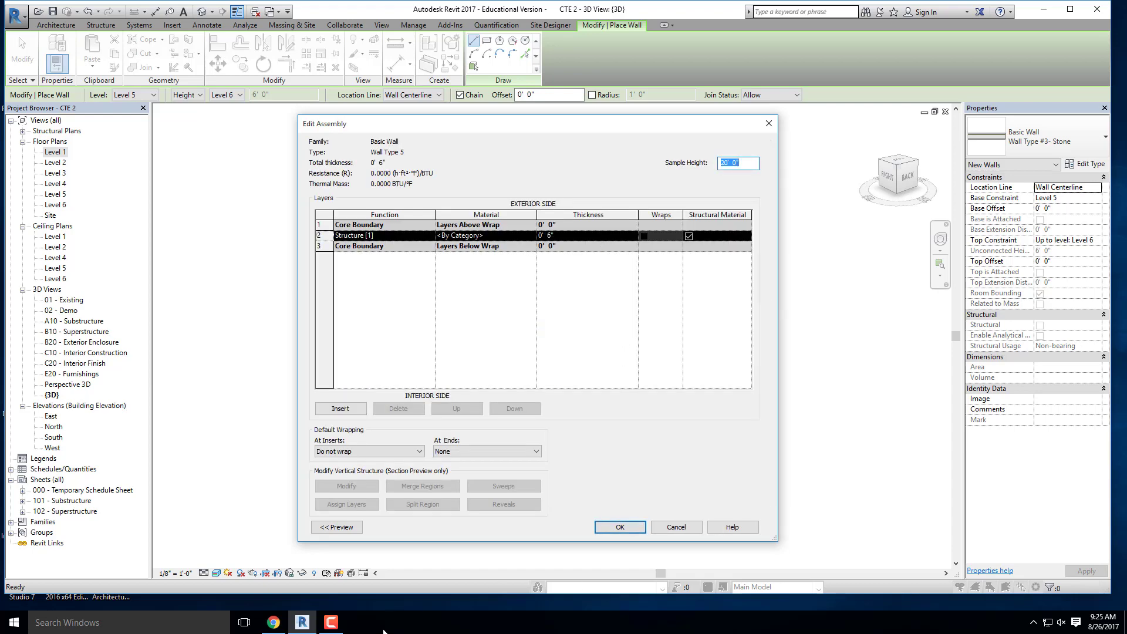
Switch to Chrome and check the wall type layer requirements in the Critical Thinking Exercise 2 PDF, then return to Revit
{"action": "left_click", "coordinate": [274, 622]}
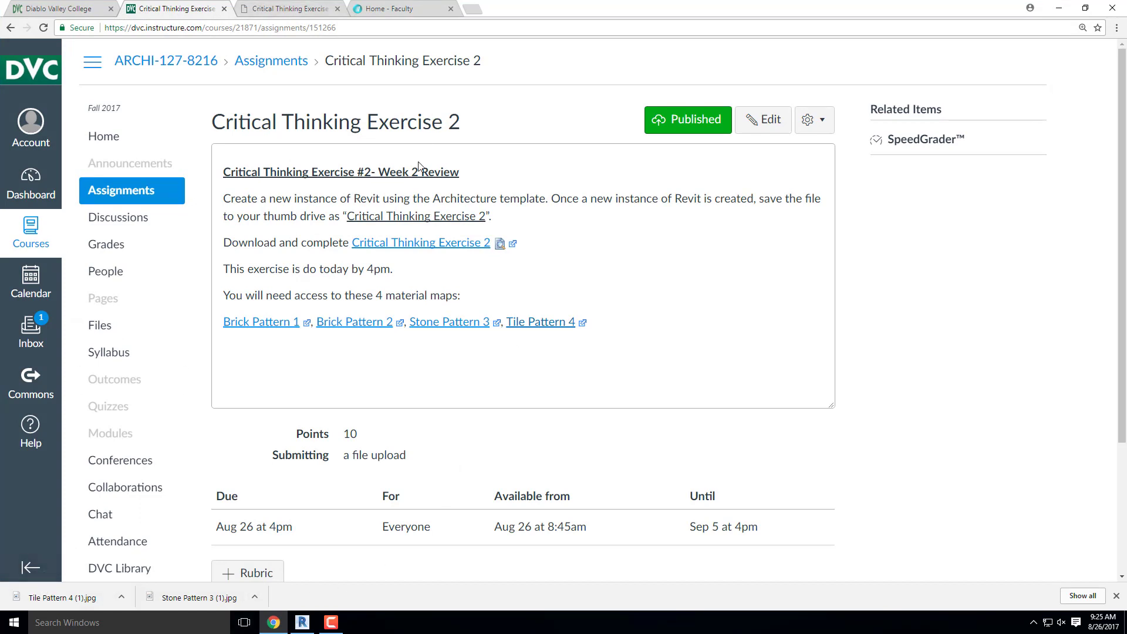
{"action": "left_click", "coordinate": [411, 242]}
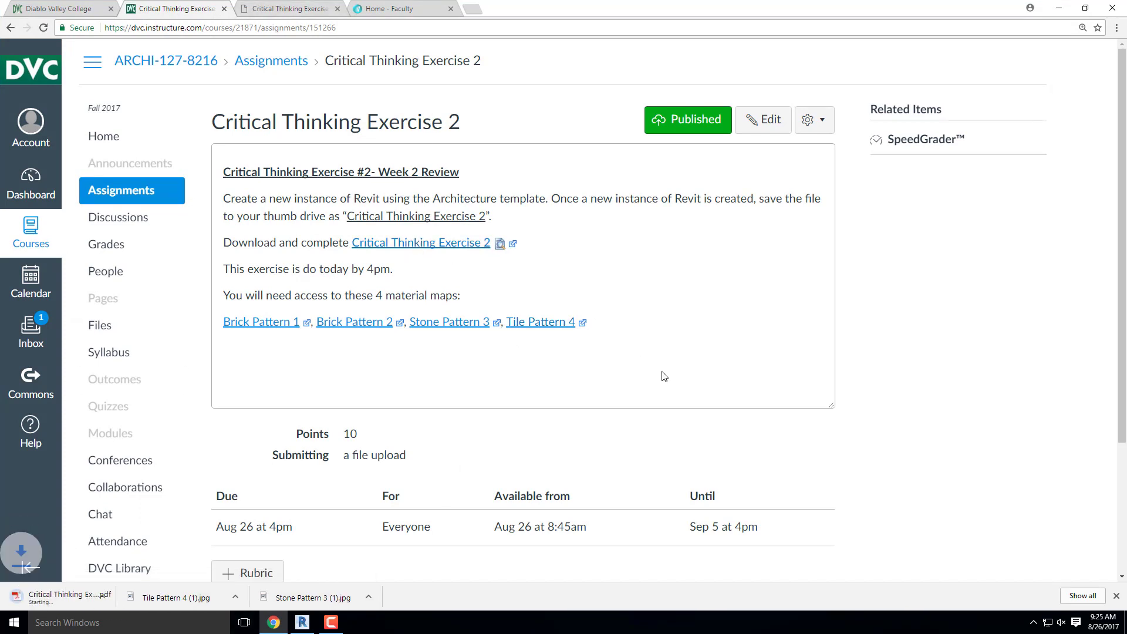
{"action": "left_click", "coordinate": [55, 598]}
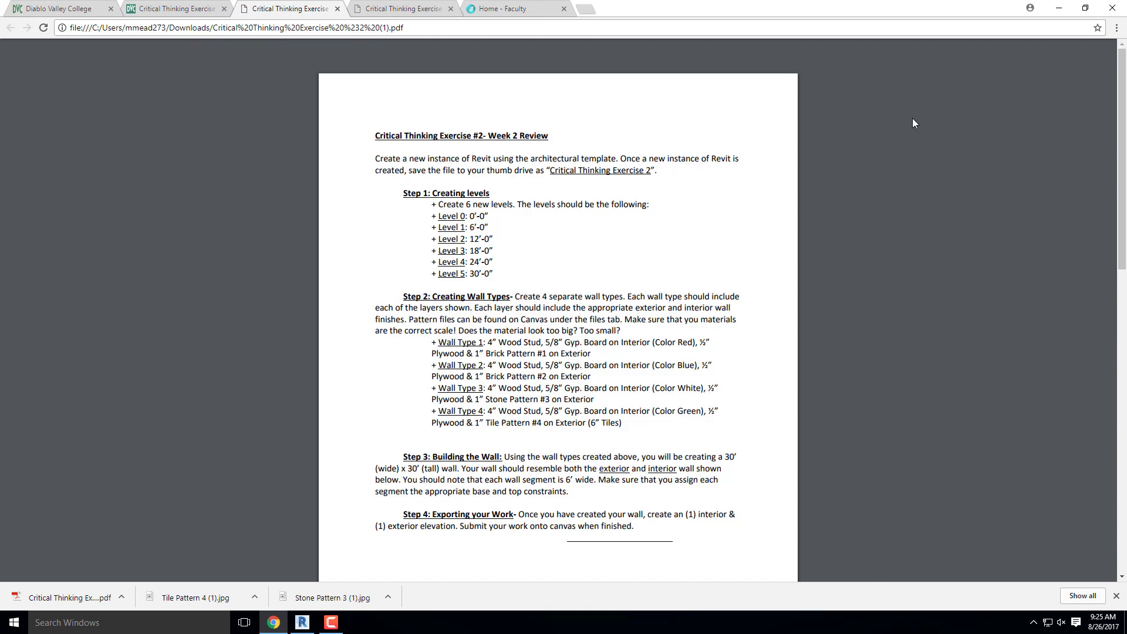
{"action": "left_click", "coordinate": [1059, 7]}
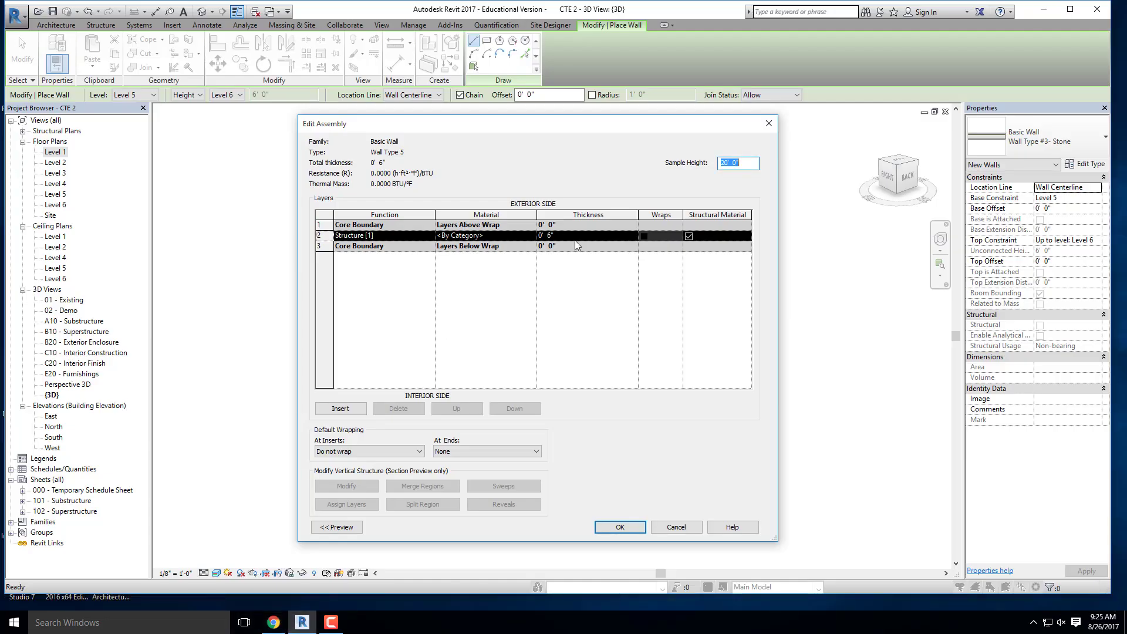
Set the structure layer's thickness to 4" and its material to Softwood, Lumber
{"action": "left_click", "coordinate": [549, 235]}
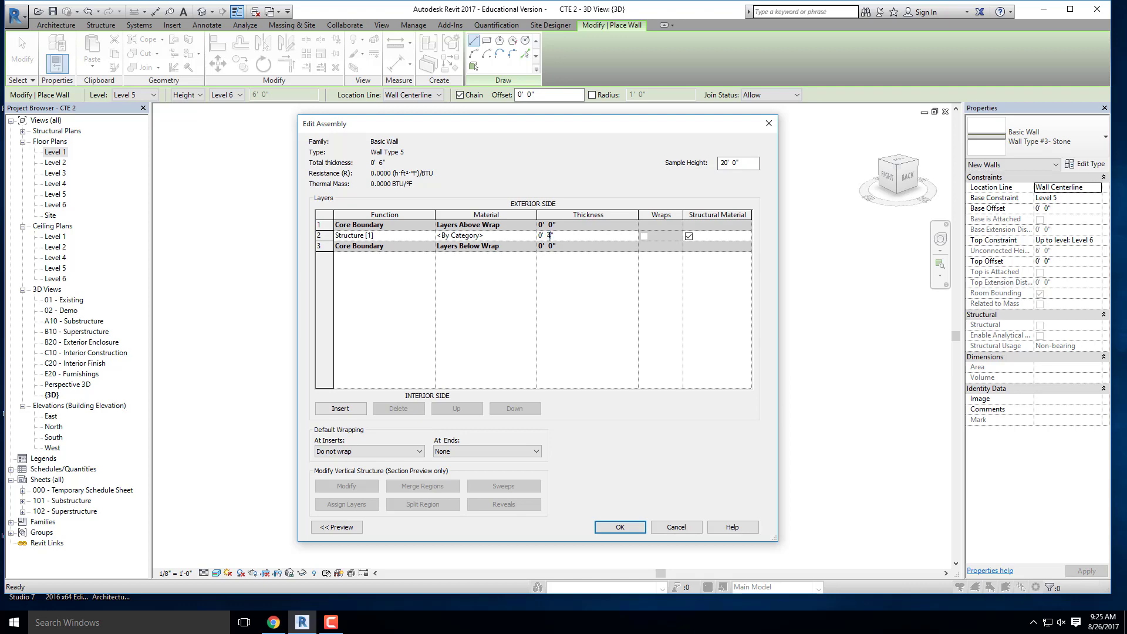
{"action": "left_click", "coordinate": [587, 280]}
{"action": "left_click", "coordinate": [533, 236]}
{"action": "left_click", "coordinate": [533, 236]}
{"action": "scroll", "coordinate": [378, 301], "scroll_direction": "up", "scroll_amount": 1}
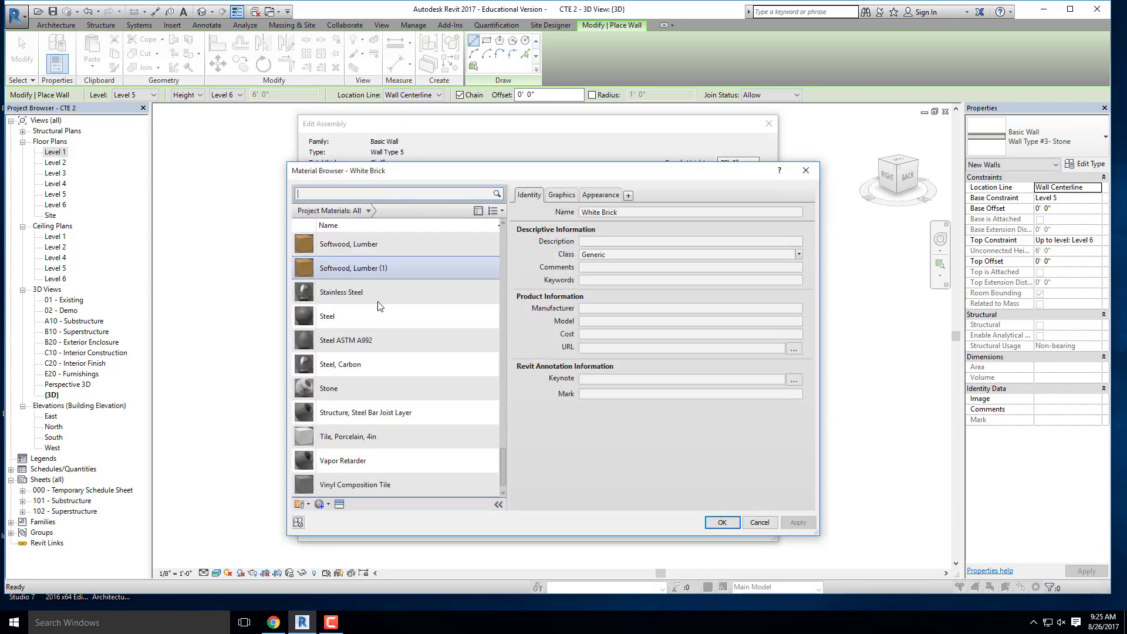
{"action": "left_click", "coordinate": [370, 244]}
{"action": "left_click", "coordinate": [713, 522]}
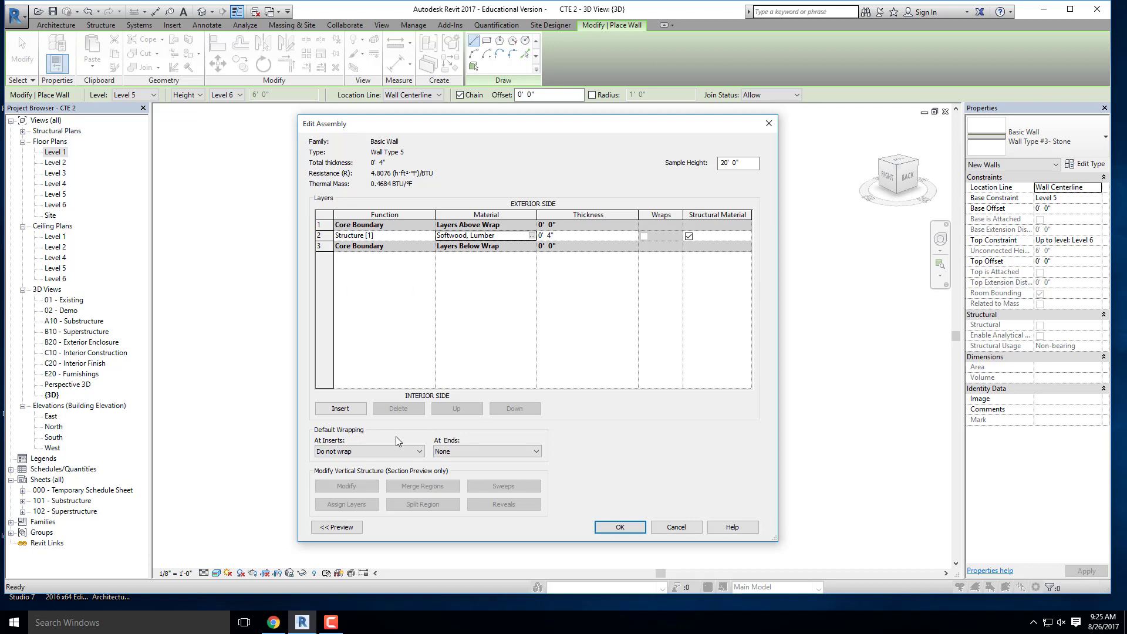
Insert a layer below the lower core boundary on the interior side and set its function to Finish 1 [4]
{"action": "left_click", "coordinate": [350, 411]}
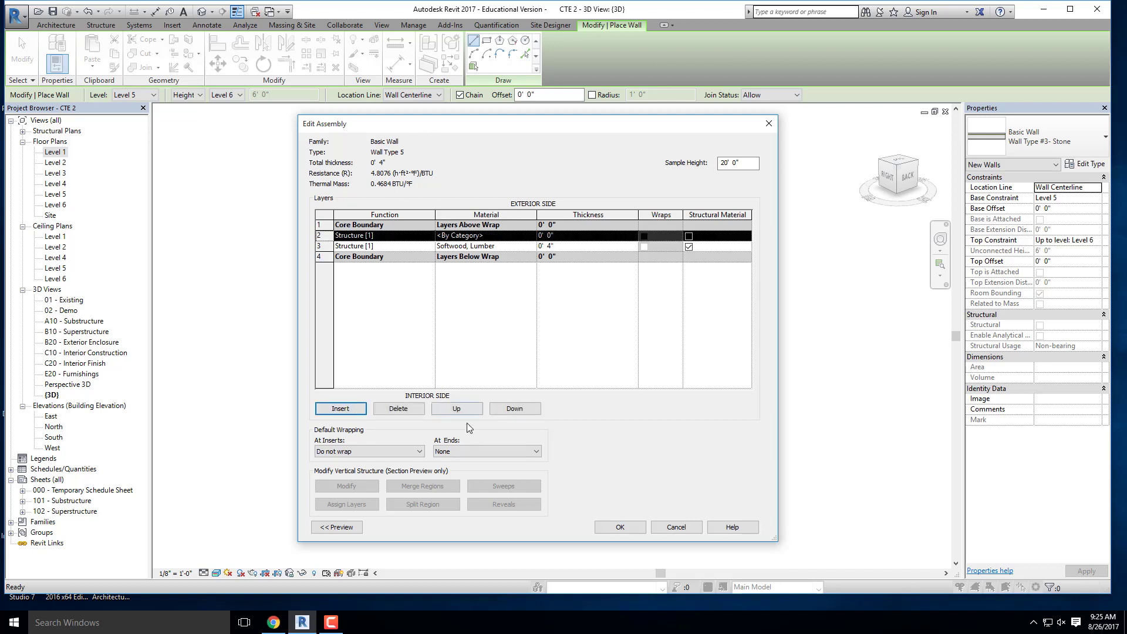
{"action": "left_click", "coordinate": [511, 409]}
{"action": "left_click", "coordinate": [510, 410]}
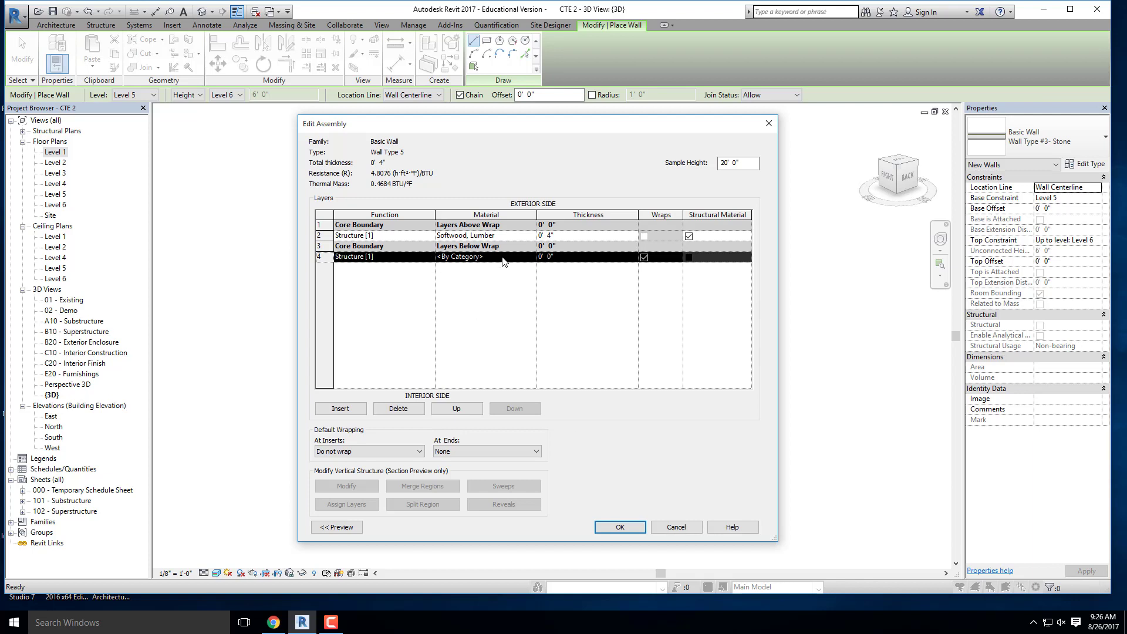
{"action": "left_click", "coordinate": [429, 256]}
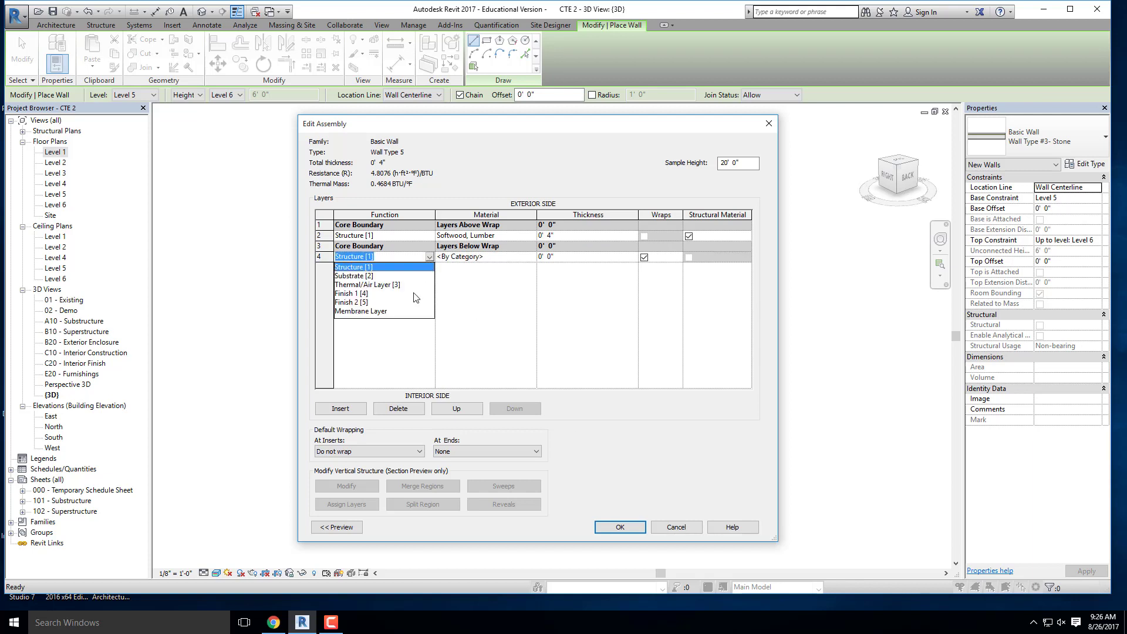
{"action": "left_click", "coordinate": [365, 293]}
Assign the Gypsum Wall Board White material to the interior finish layer
{"action": "double_click", "coordinate": [532, 256]}
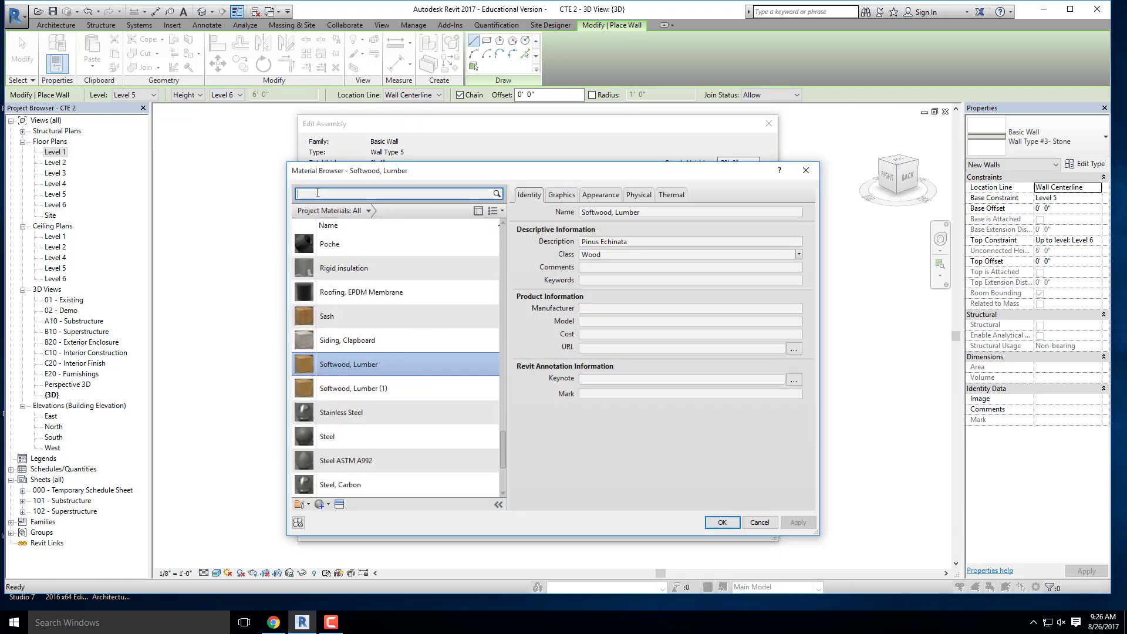
{"action": "type", "text": "gyp"}
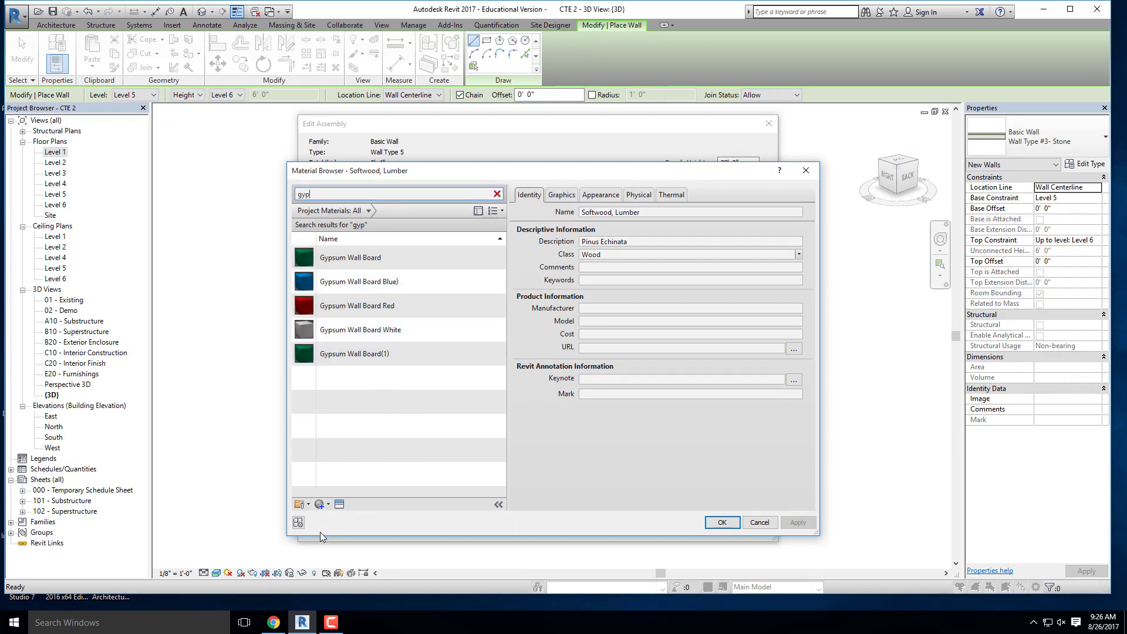
{"action": "left_click", "coordinate": [329, 505]}
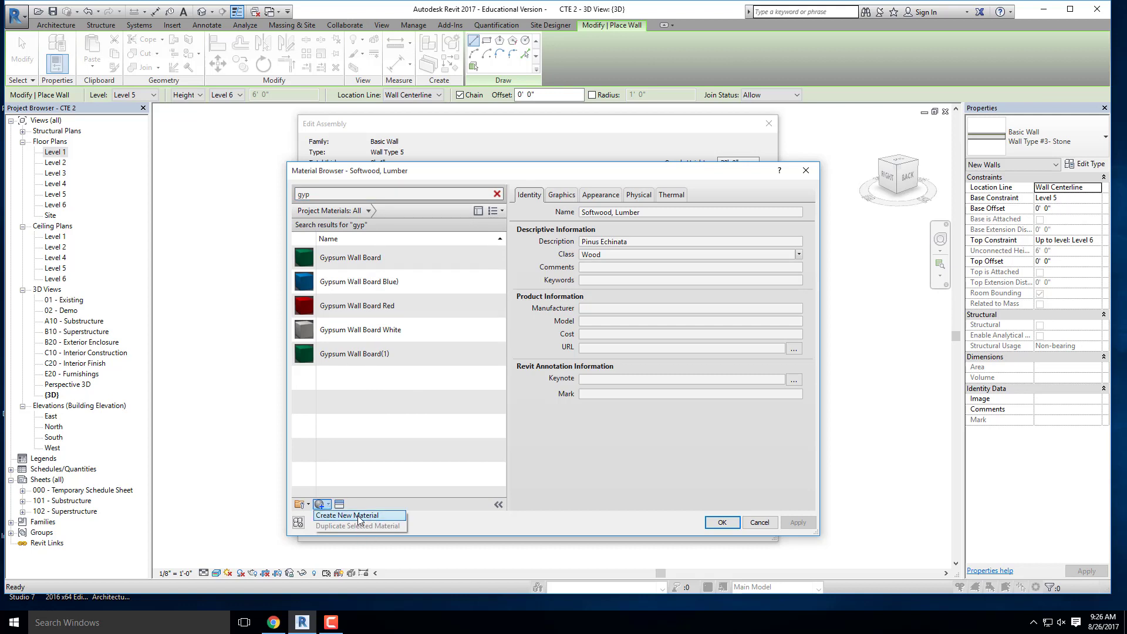
{"action": "left_click", "coordinate": [398, 399]}
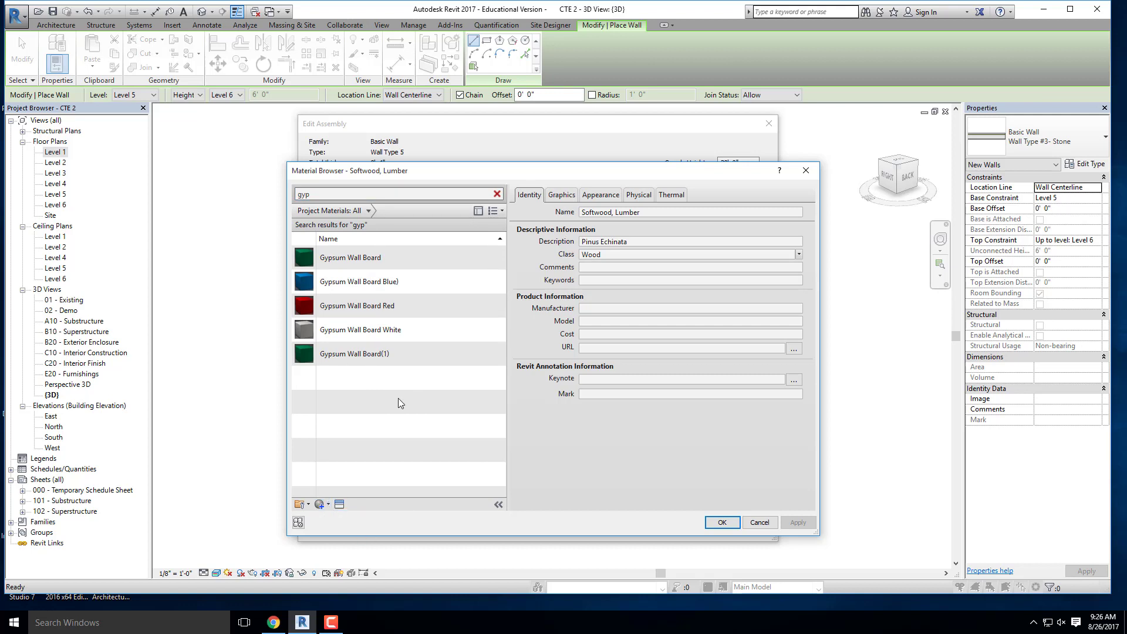
{"action": "left_click", "coordinate": [370, 333]}
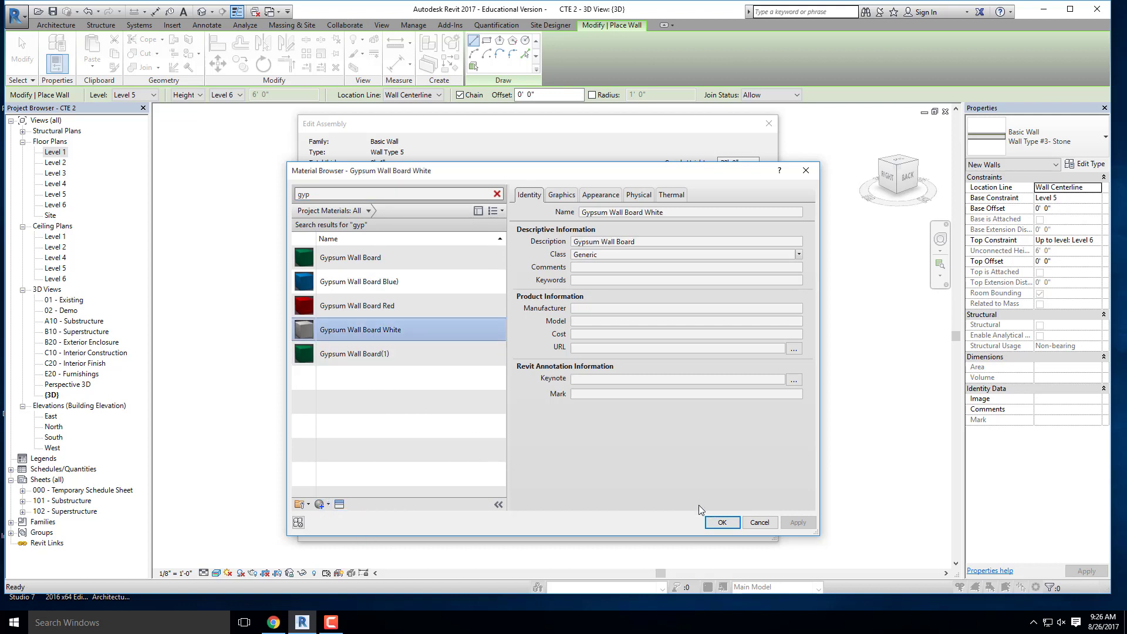
{"action": "left_click", "coordinate": [722, 523]}
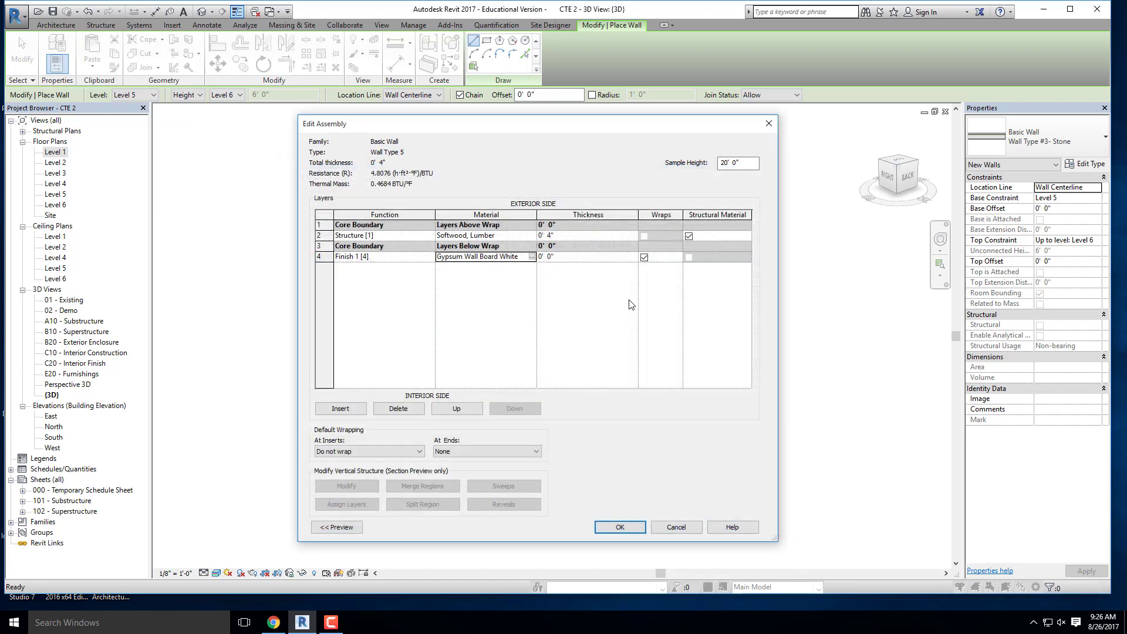
Set the interior gypsum board layer's thickness to 5/8"
{"action": "left_click", "coordinate": [566, 257]}
{"action": "left_click", "coordinate": [566, 256]}
{"action": "type", "text": "5/8"}
{"action": "key", "text": "Return"}
{"action": "left_click", "coordinate": [636, 309]}
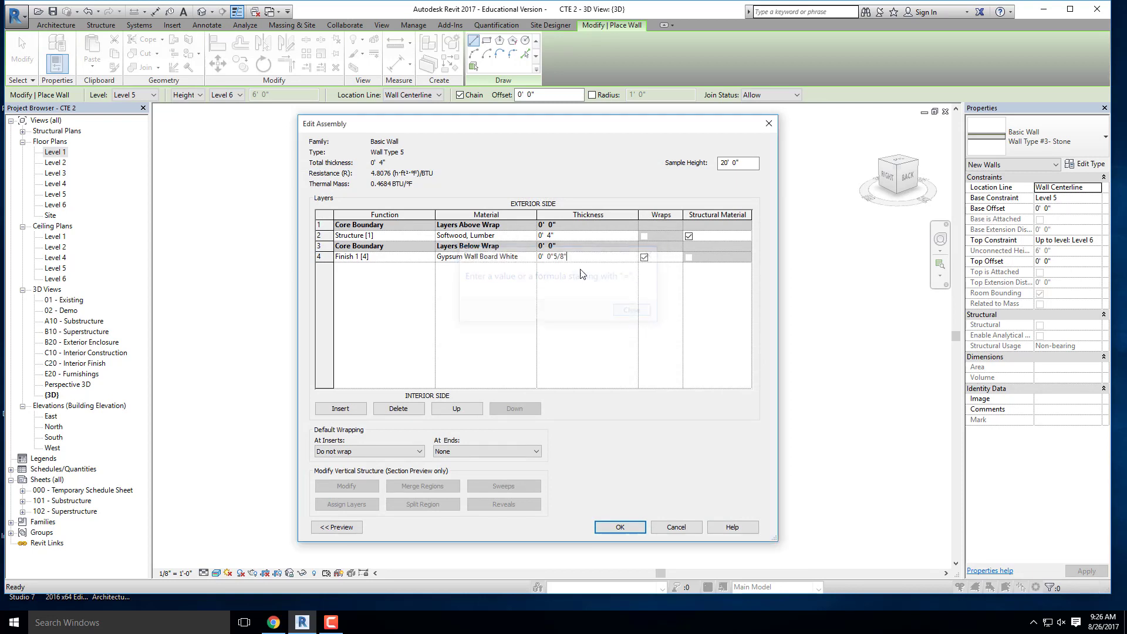
{"action": "type", "text": "\""}
{"action": "left_click_drag", "start_coordinate": [582, 259], "coordinate": [509, 264]}
{"action": "type", "text": "5"}
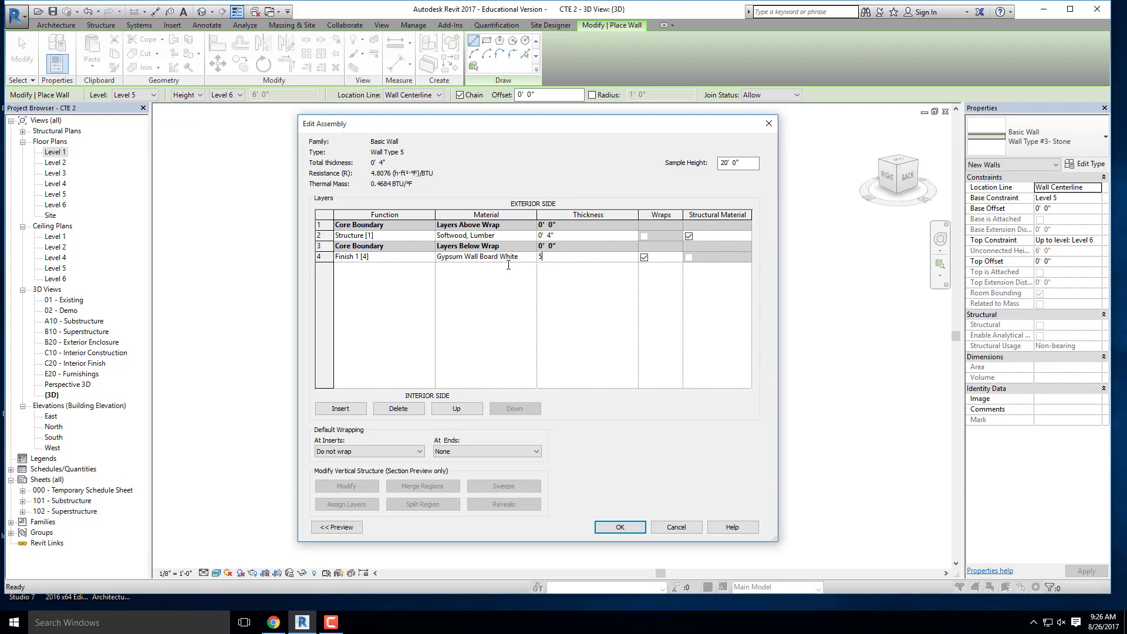
{"action": "left_click", "coordinate": [585, 314]}
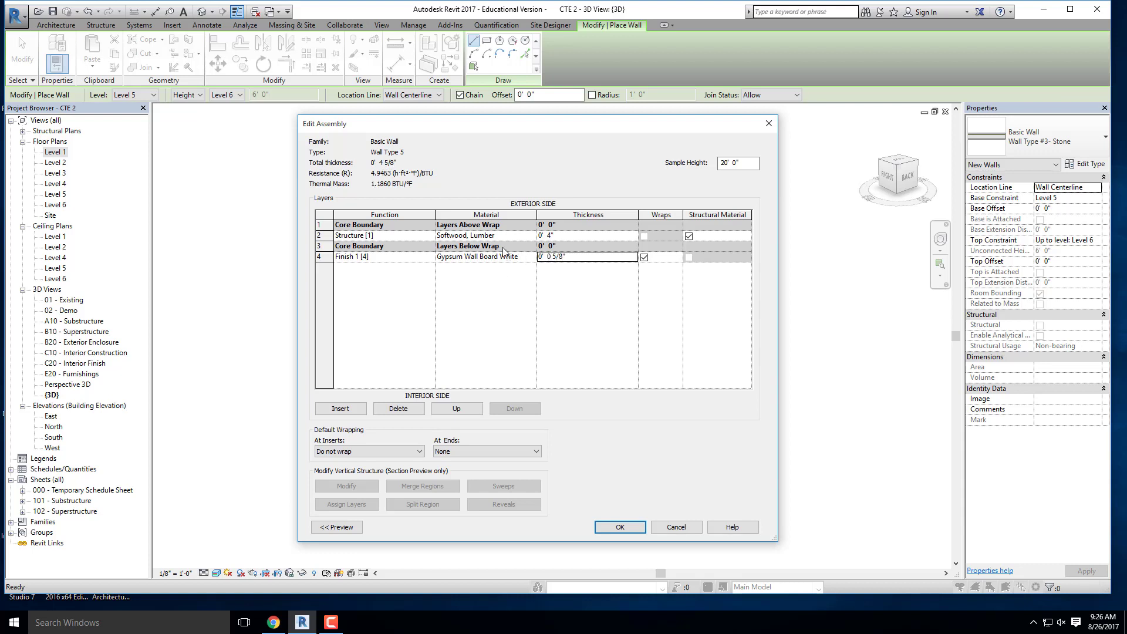
Duplicate the Gypsum Wall Board White material and name the copy Gypsum Wall Board Red 2
{"action": "left_click", "coordinate": [533, 258]}
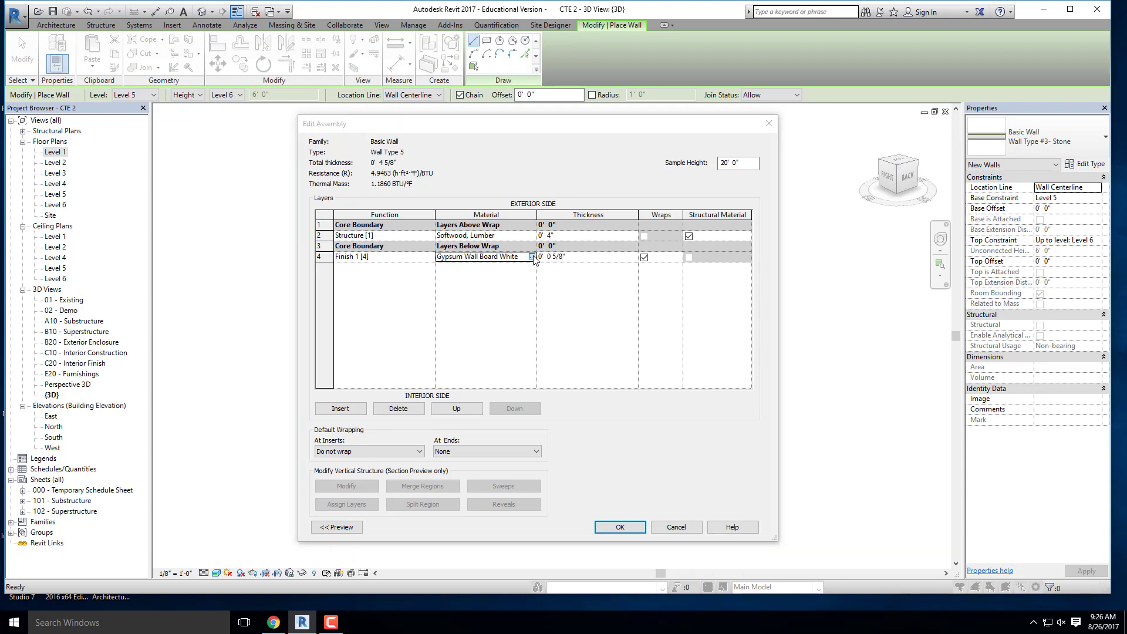
{"action": "right_click", "coordinate": [355, 363]}
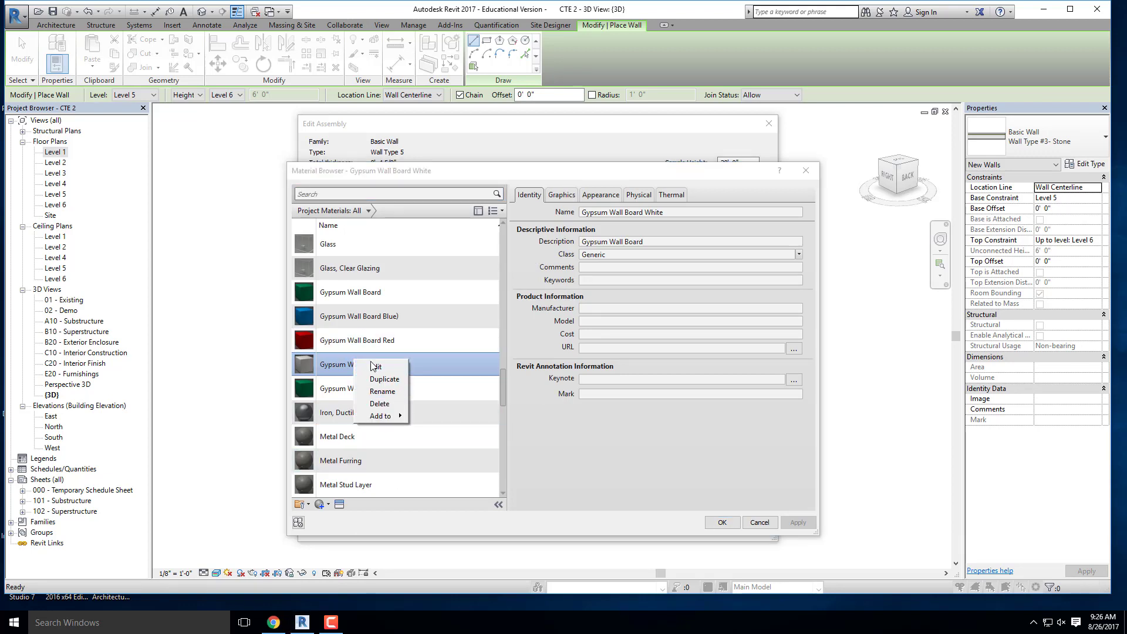
{"action": "left_click", "coordinate": [479, 433]}
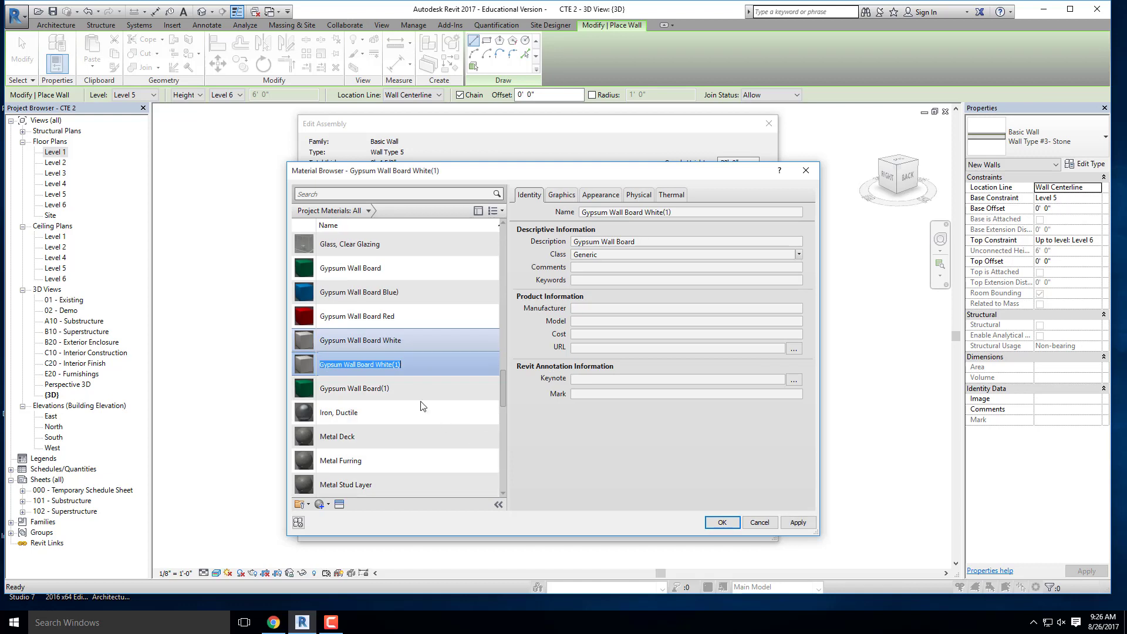
{"action": "left_click_drag", "start_coordinate": [400, 364], "coordinate": [376, 364]}
{"action": "type", "text": "Red 2"}
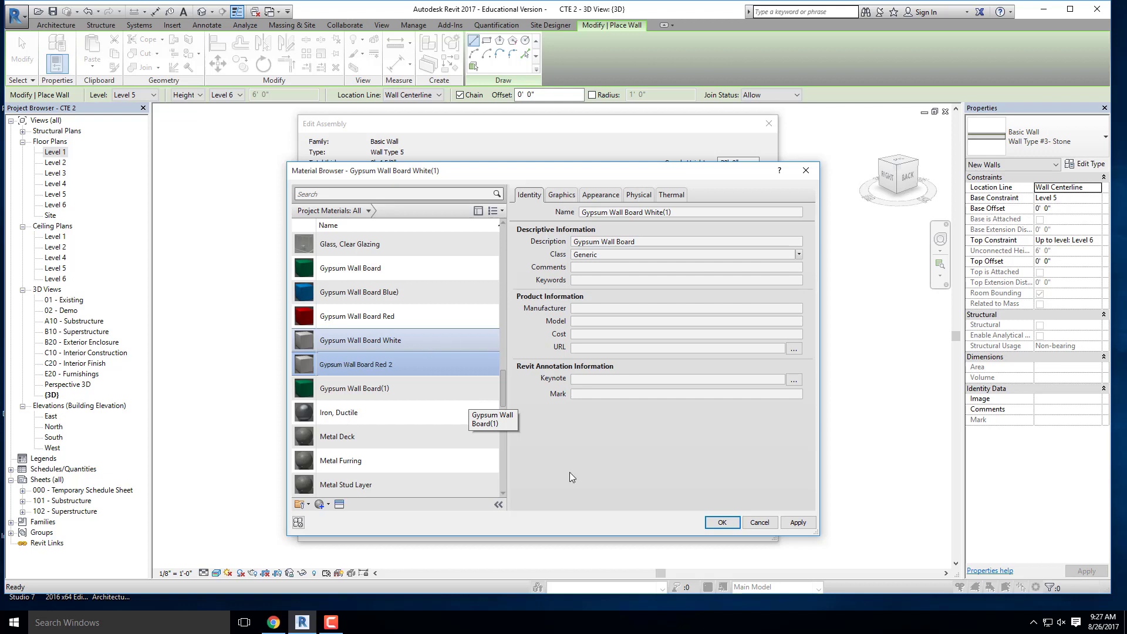
{"action": "key", "text": "Return"}
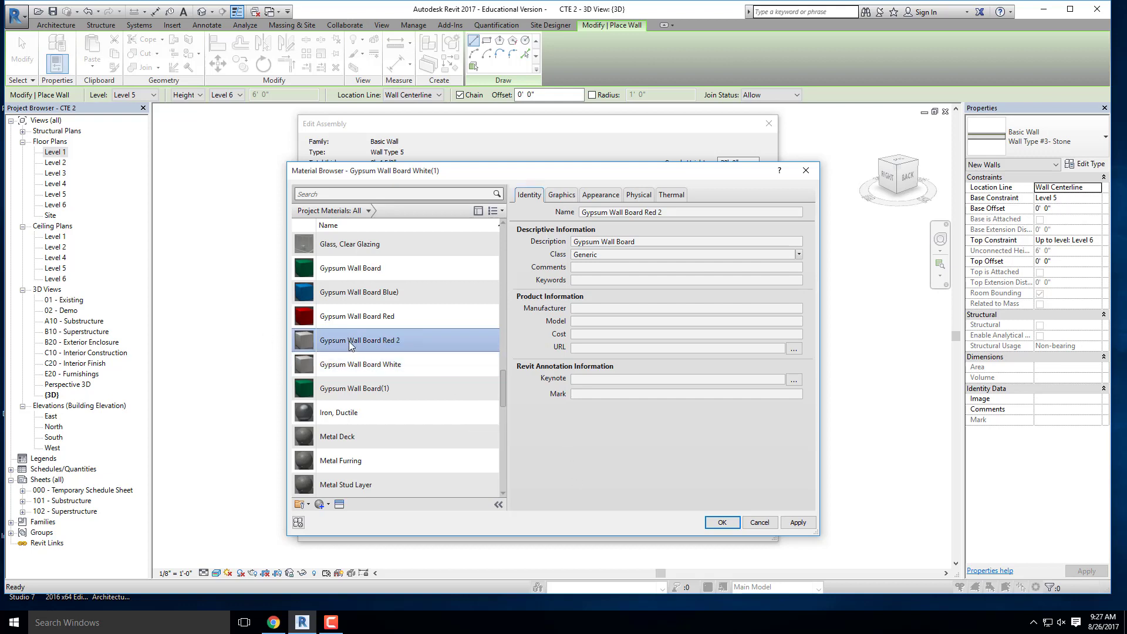
Set the tint colour of Gypsum Wall Board Red 2's appearance to red, RGB 255 0 0, and apply the material to the interior finish layer
{"action": "left_click", "coordinate": [600, 194]}
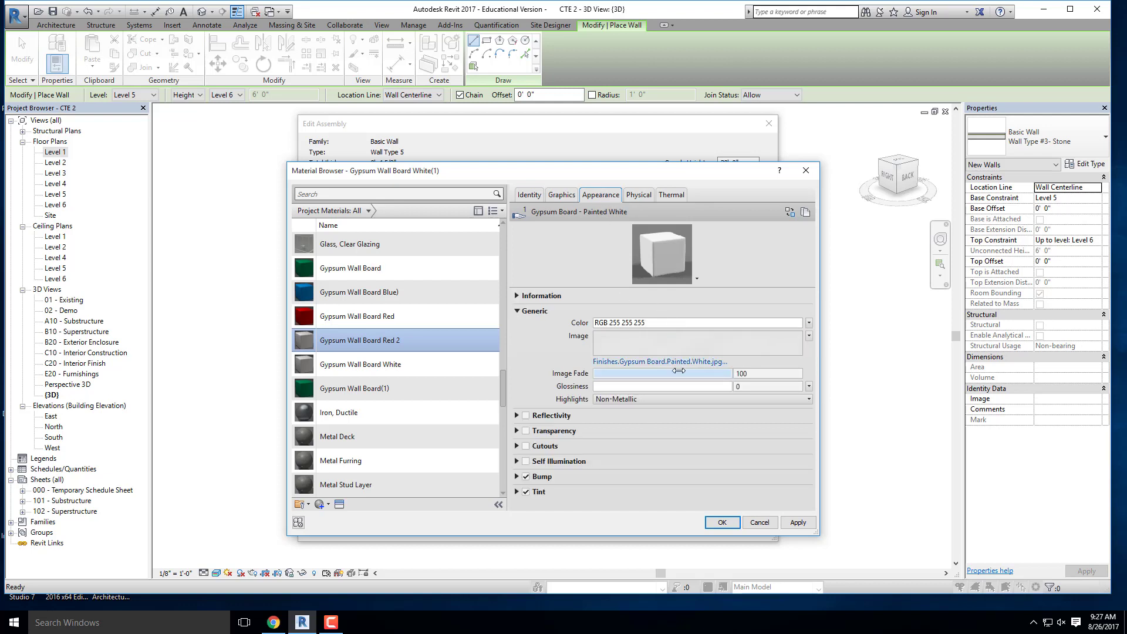
{"action": "mouse_move", "coordinate": [685, 350]}
{"action": "left_click", "coordinate": [526, 492]}
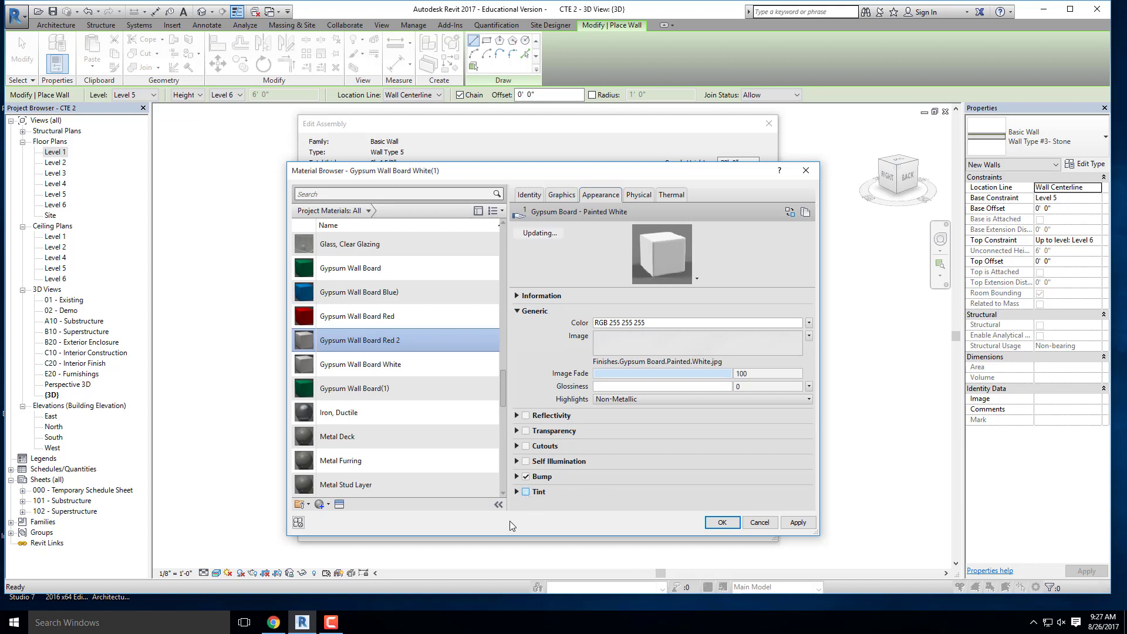
{"action": "left_click", "coordinate": [525, 492]}
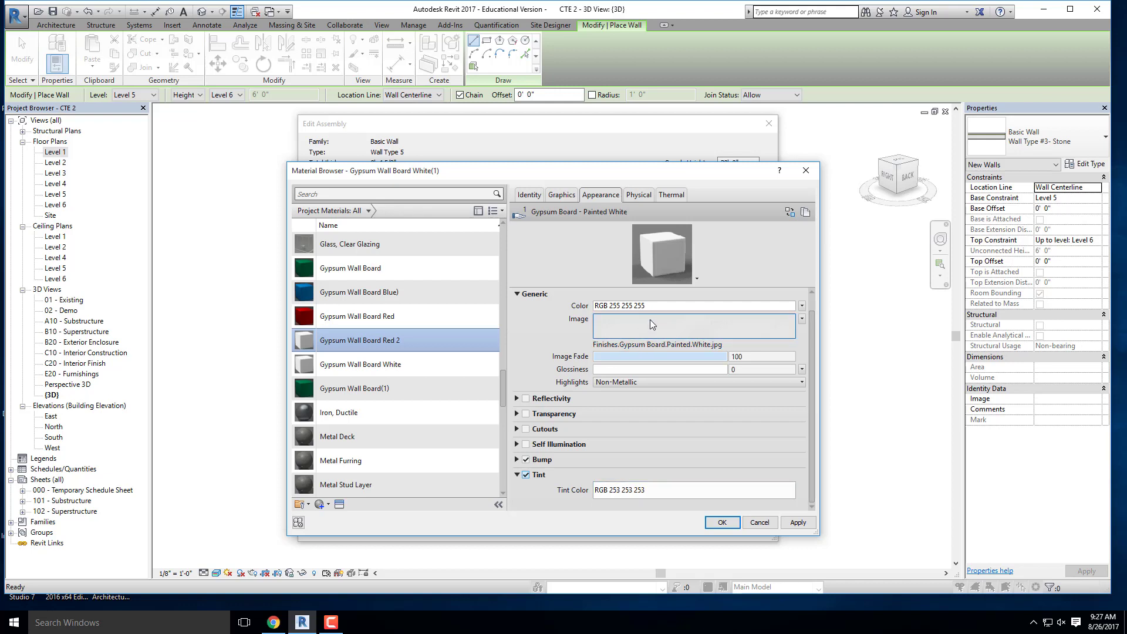
{"action": "mouse_move", "coordinate": [650, 319]}
{"action": "left_click", "coordinate": [621, 496]}
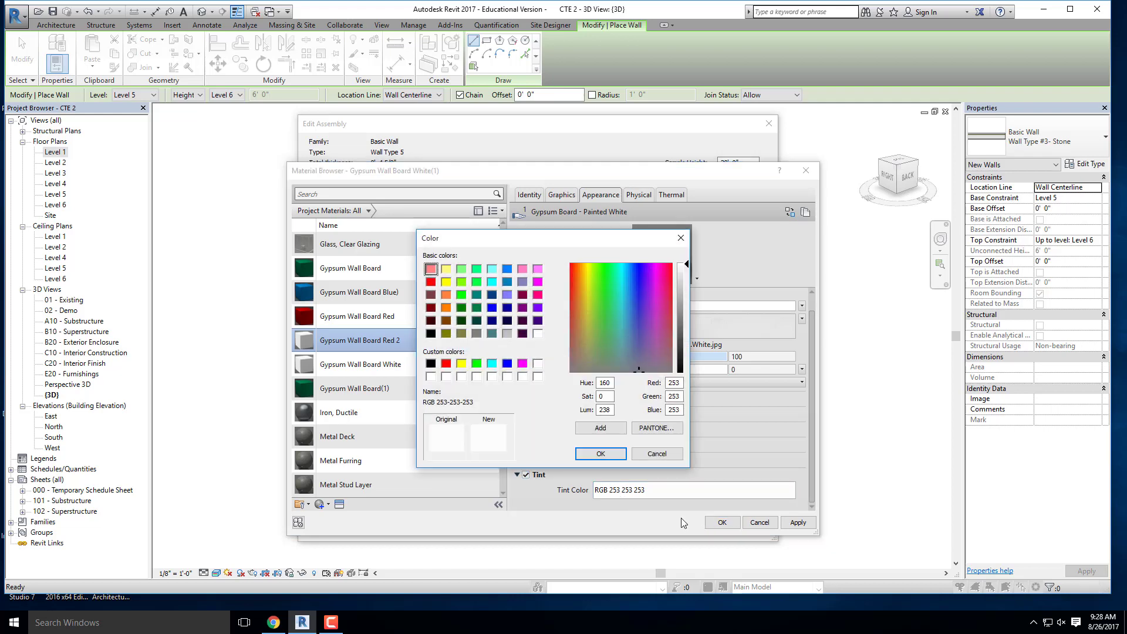
{"action": "left_click", "coordinate": [446, 363]}
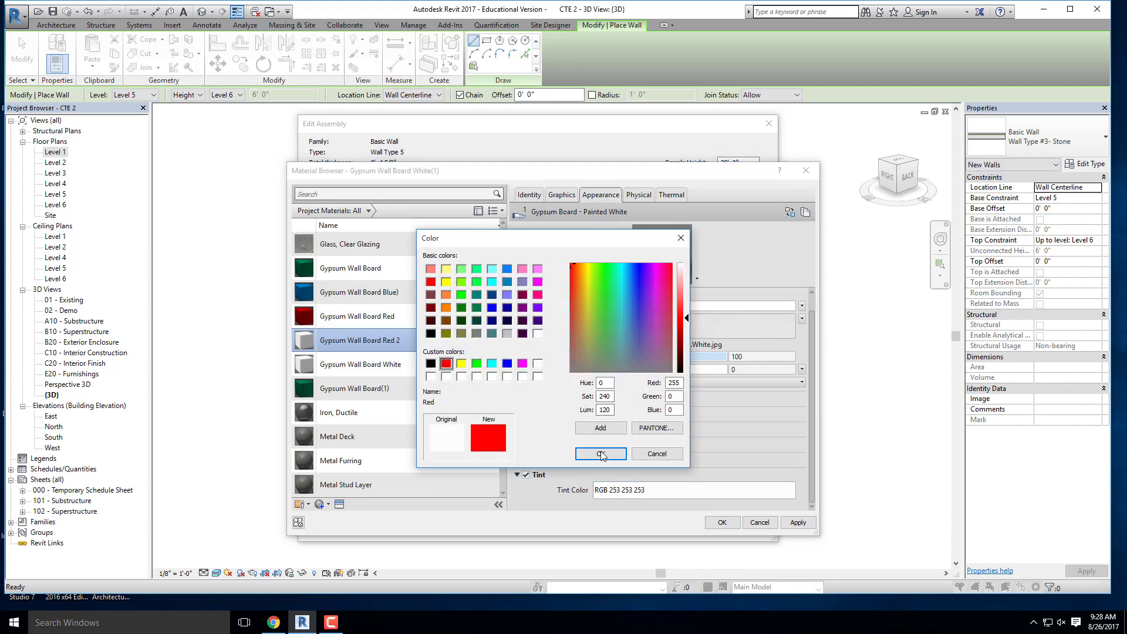
{"action": "key", "text": "Return"}
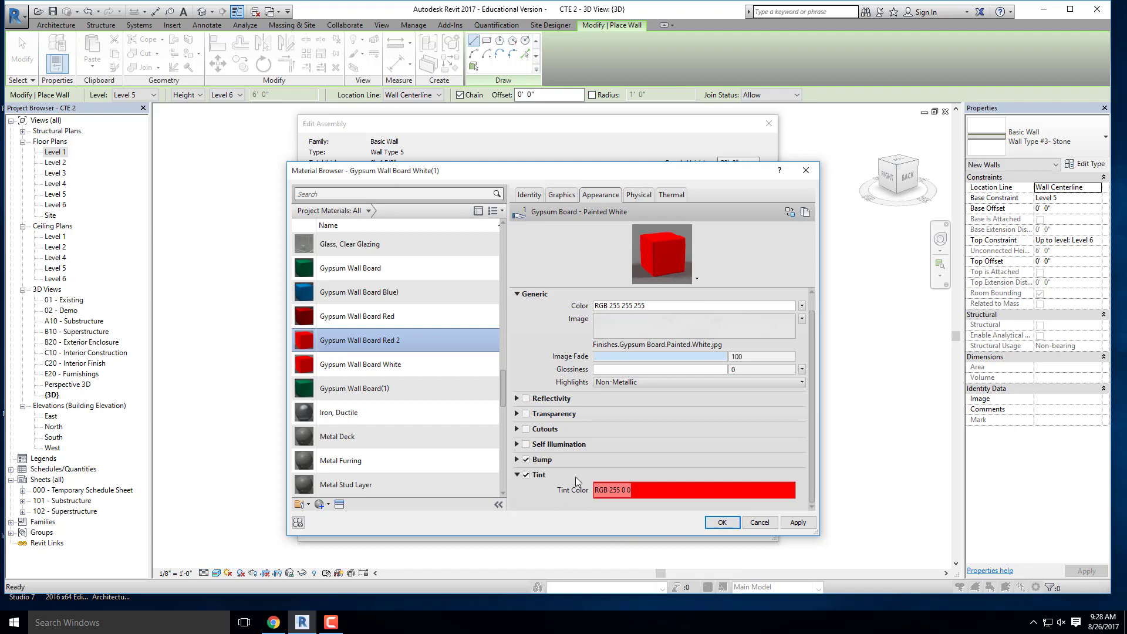
{"action": "left_click", "coordinate": [722, 523]}
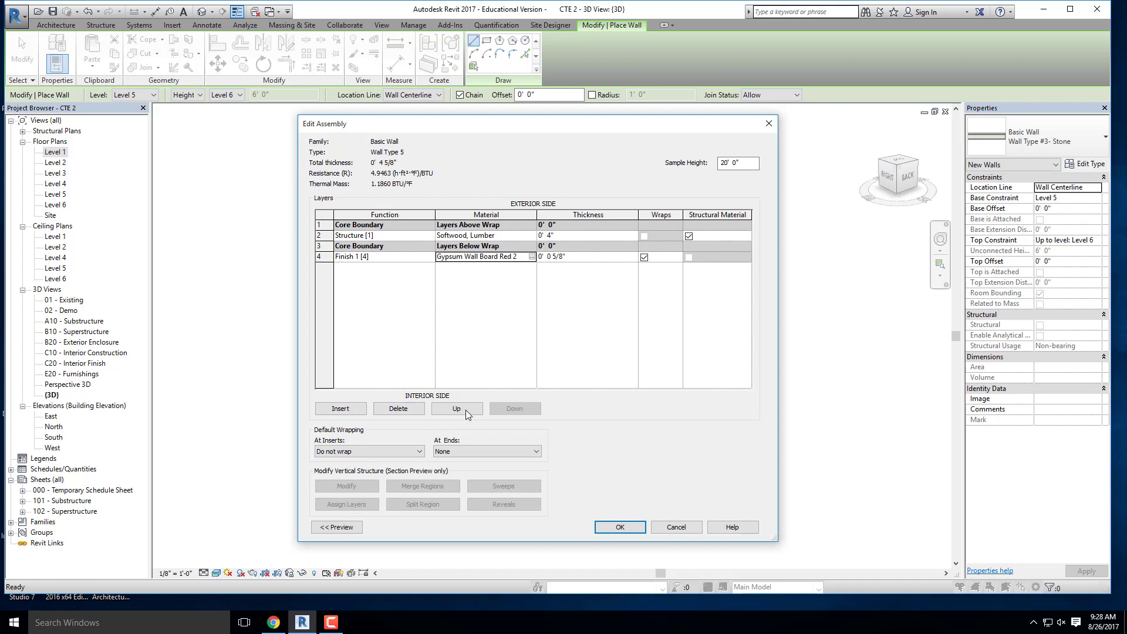
Insert a layer on the exterior side above the upper core boundary and set its function to Substrate [2]
{"action": "left_click", "coordinate": [344, 410]}
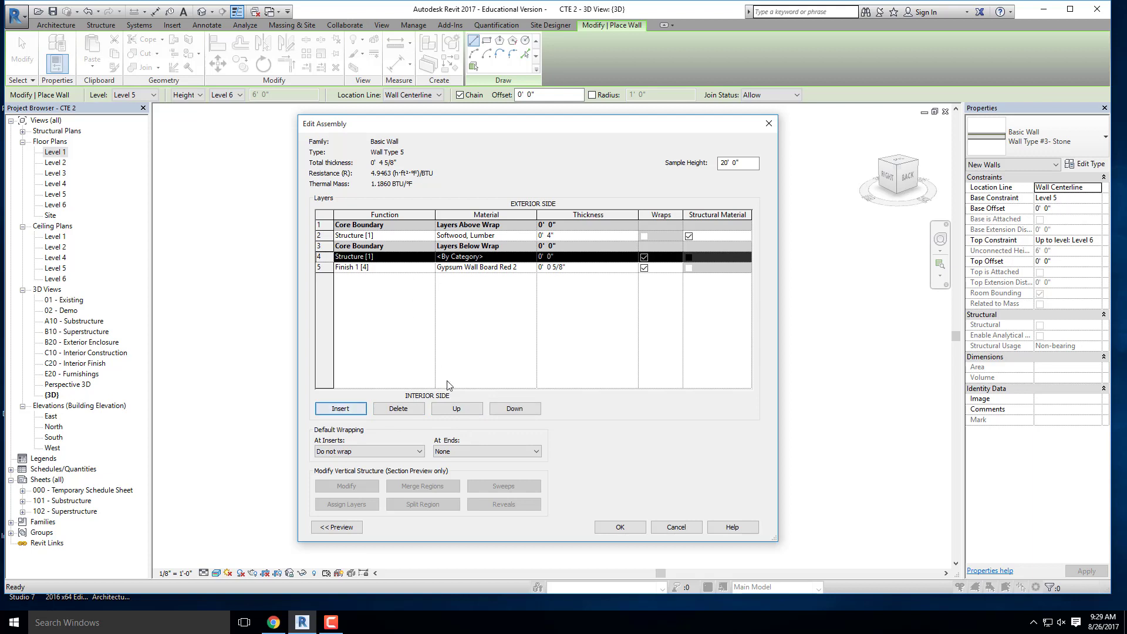
{"action": "left_click", "coordinate": [470, 409]}
{"action": "left_click", "coordinate": [473, 409]}
{"action": "left_click", "coordinate": [472, 409]}
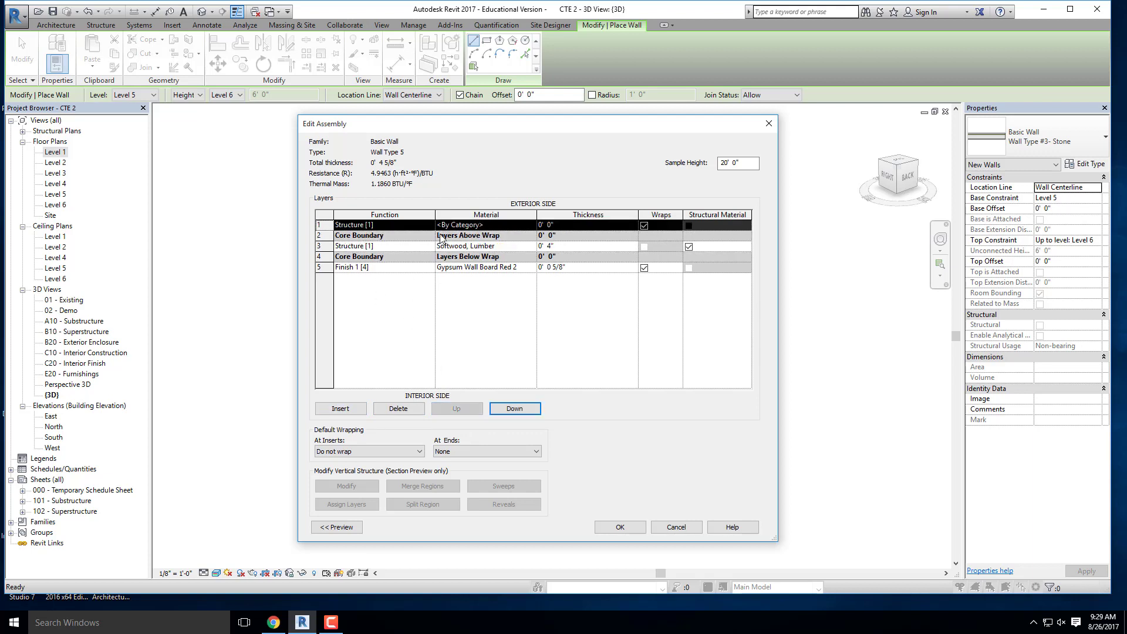
{"action": "left_click", "coordinate": [429, 224]}
{"action": "left_click", "coordinate": [358, 244]}
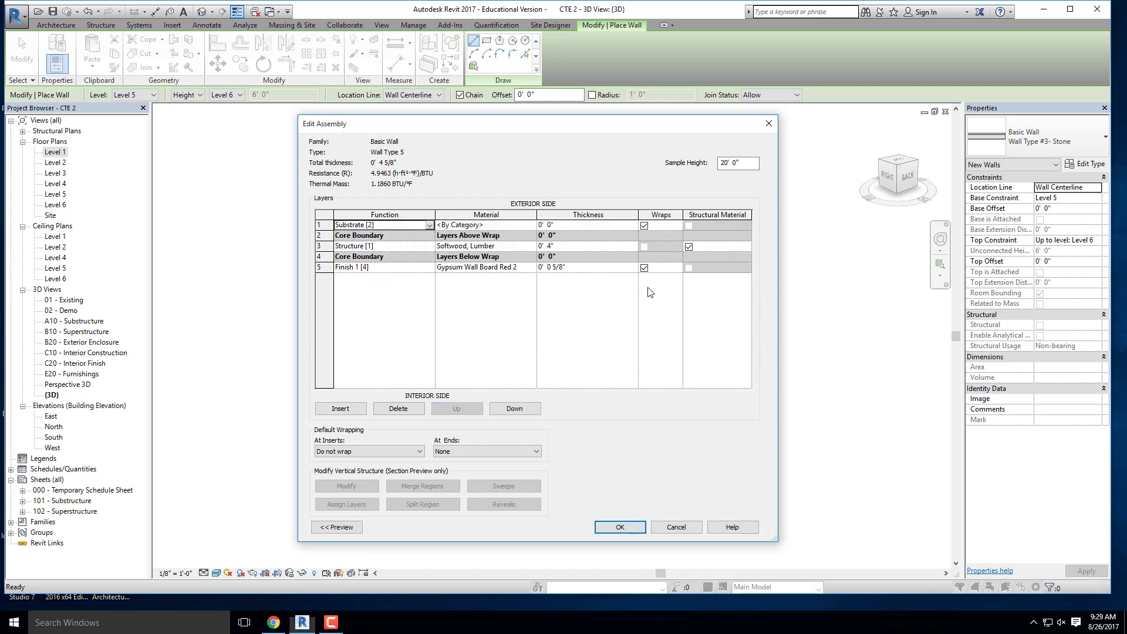
Set the exterior substrate layer's thickness to 1/2" and assign it the Plywood, Sheathing material
{"action": "left_click", "coordinate": [561, 225]}
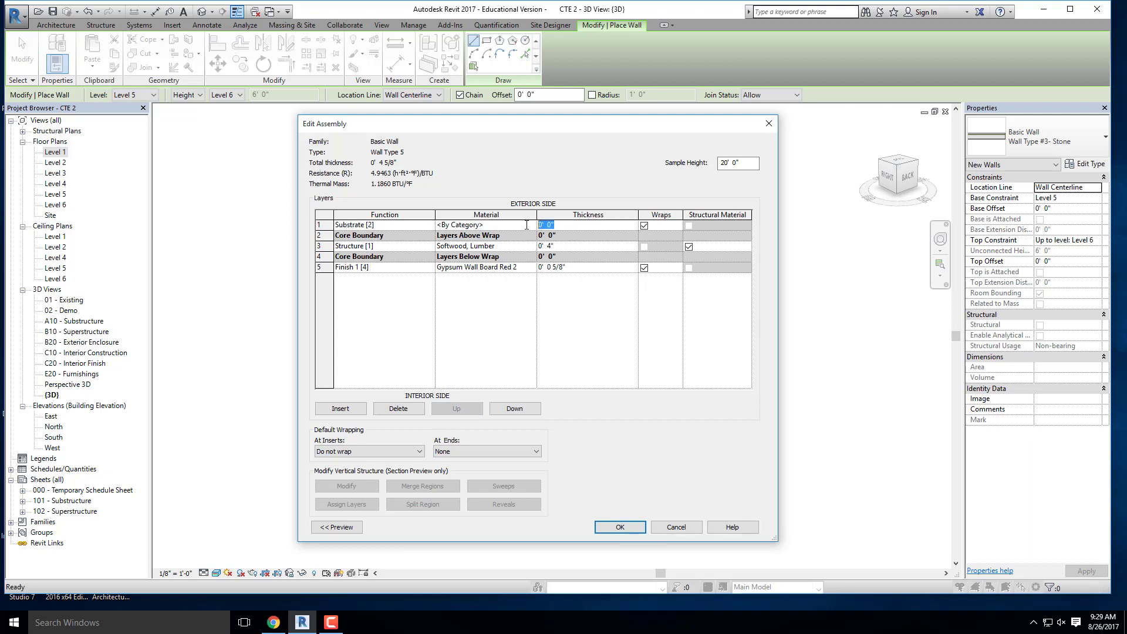
{"action": "type", "text": "1/2"}
{"action": "left_click", "coordinate": [527, 225]}
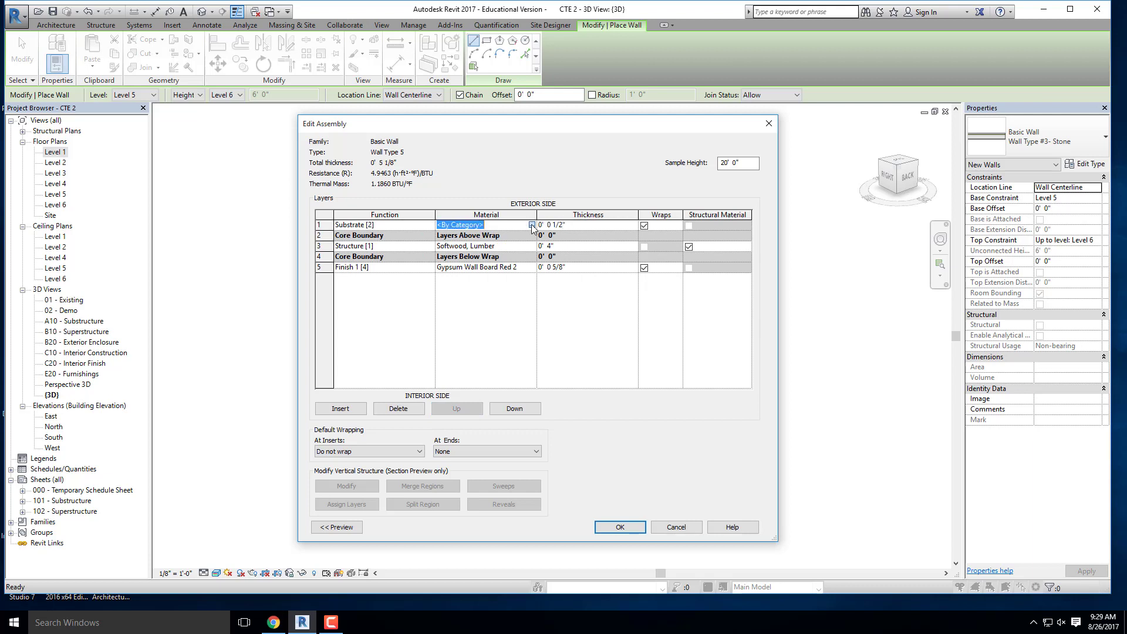
{"action": "left_click", "coordinate": [532, 224]}
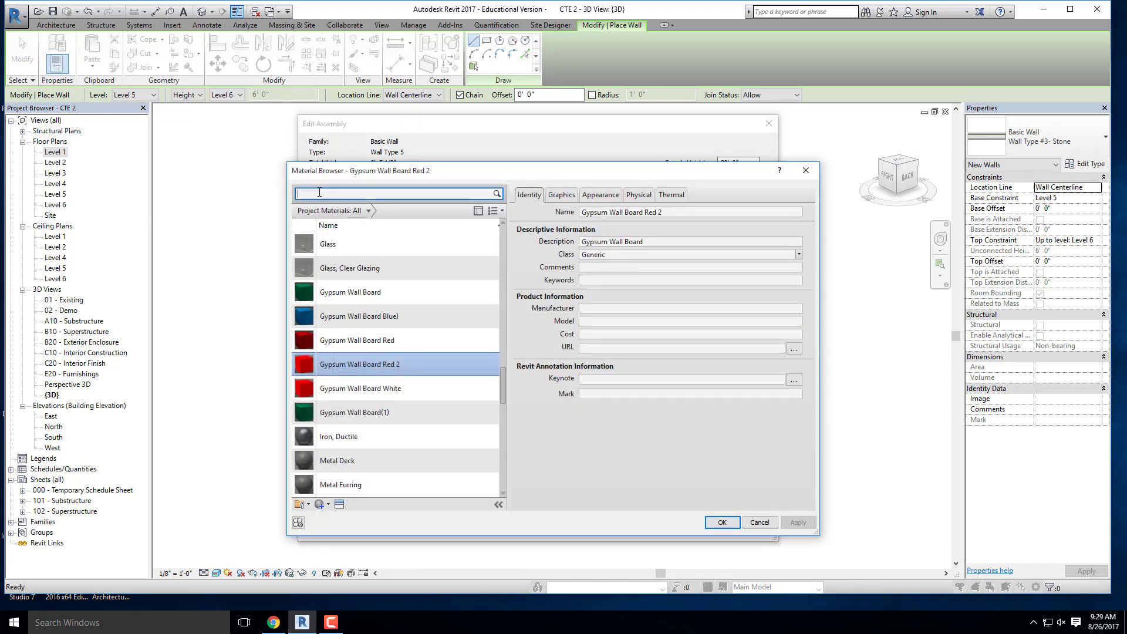
{"action": "type", "text": "ply"}
{"action": "left_click", "coordinate": [340, 257]}
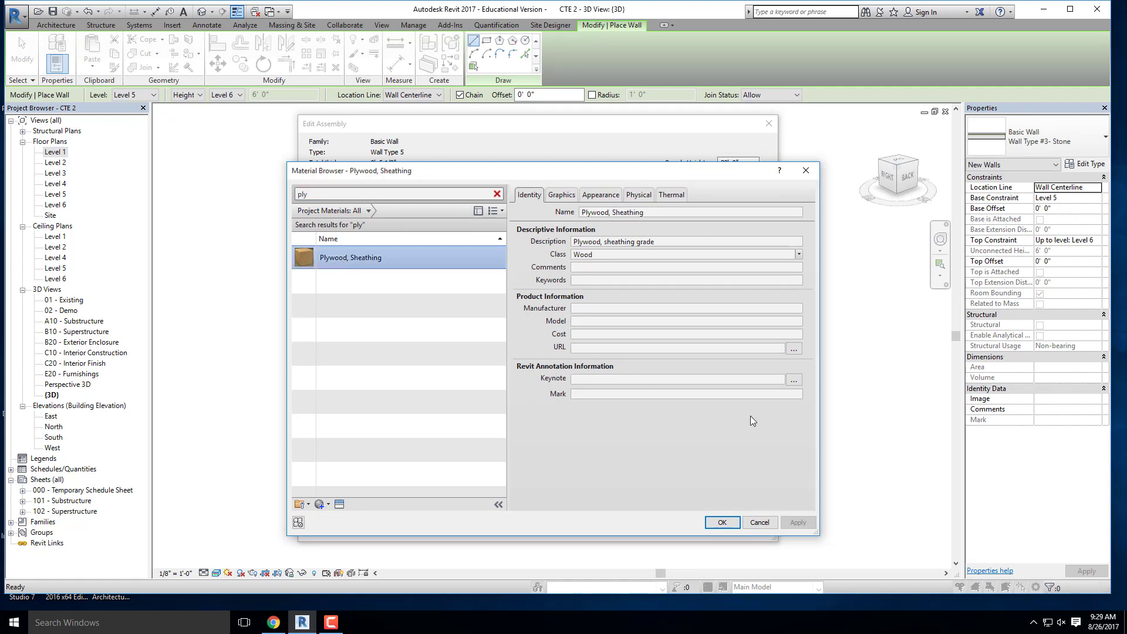
{"action": "left_click", "coordinate": [722, 522]}
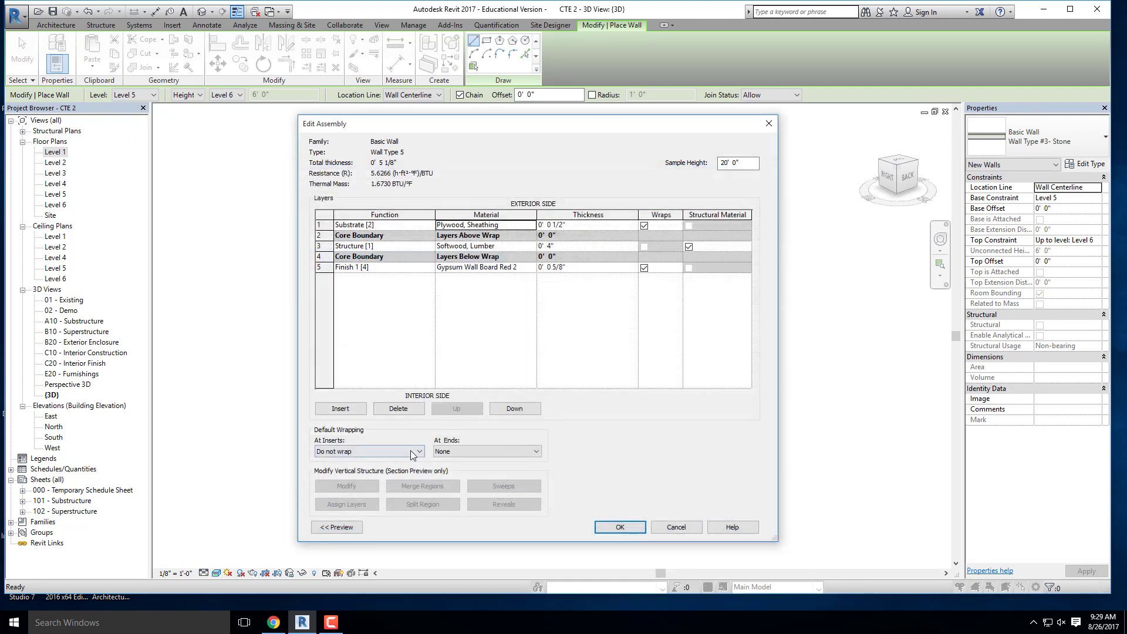
Insert an outermost exterior layer with function Finish 1 [4] and a thickness of 1"
{"action": "left_click", "coordinate": [340, 408]}
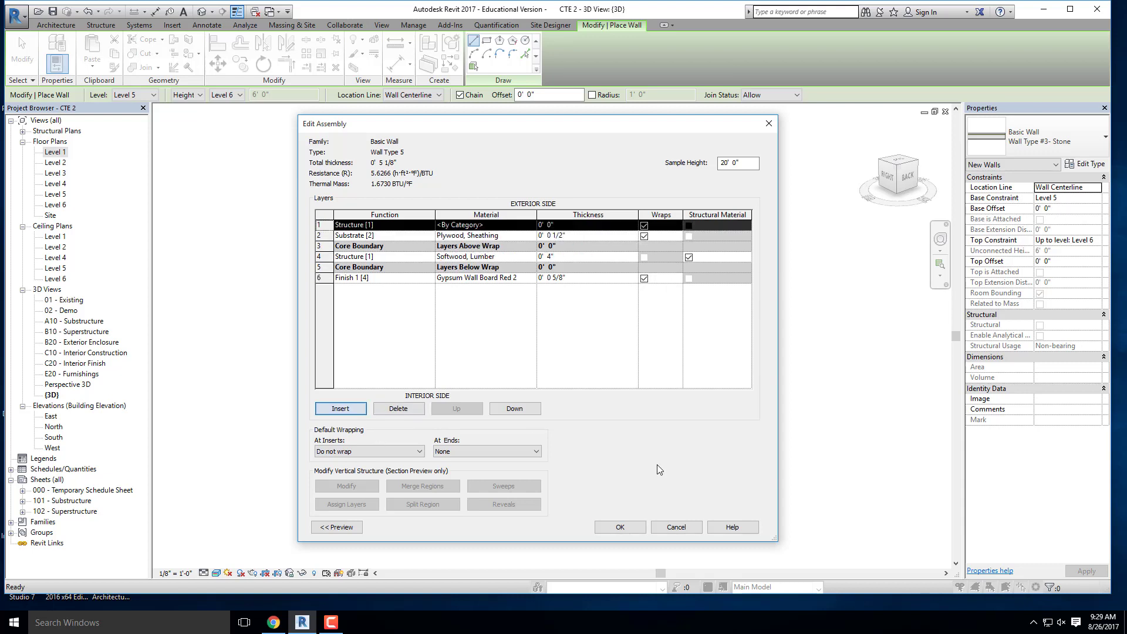
{"action": "left_click", "coordinate": [433, 224]}
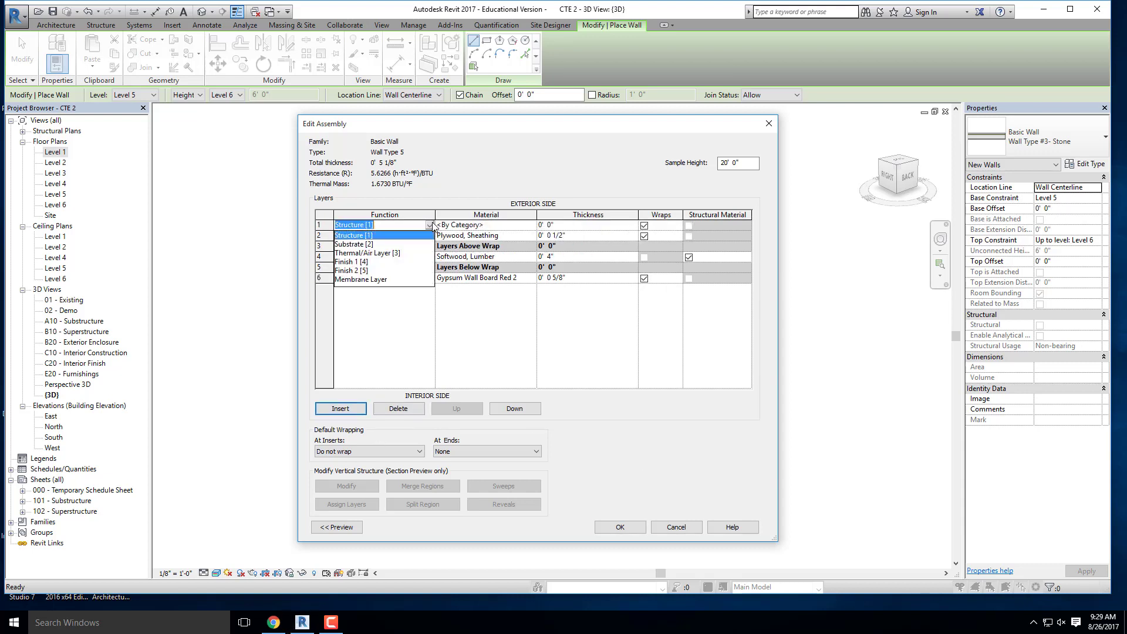
{"action": "left_click", "coordinate": [358, 266]}
{"action": "left_click", "coordinate": [566, 226]}
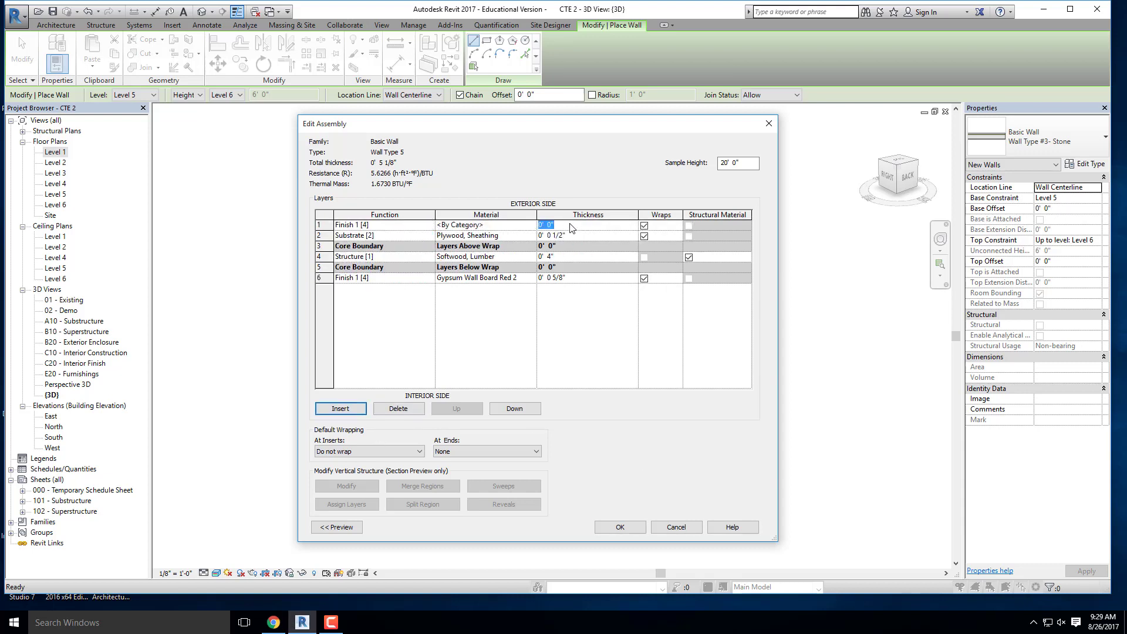
{"action": "type", "text": "1\""}
Create a new material for the exterior finish layer and name it Brick Material 1
{"action": "left_click", "coordinate": [503, 228]}
{"action": "left_click", "coordinate": [532, 225]}
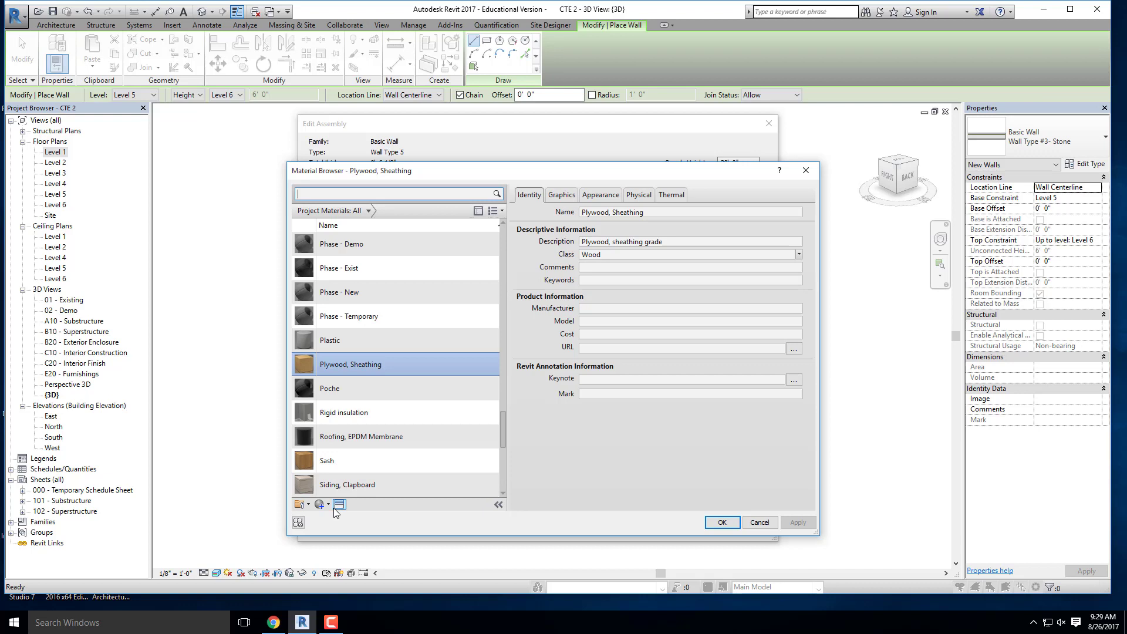
{"action": "left_click", "coordinate": [328, 505]}
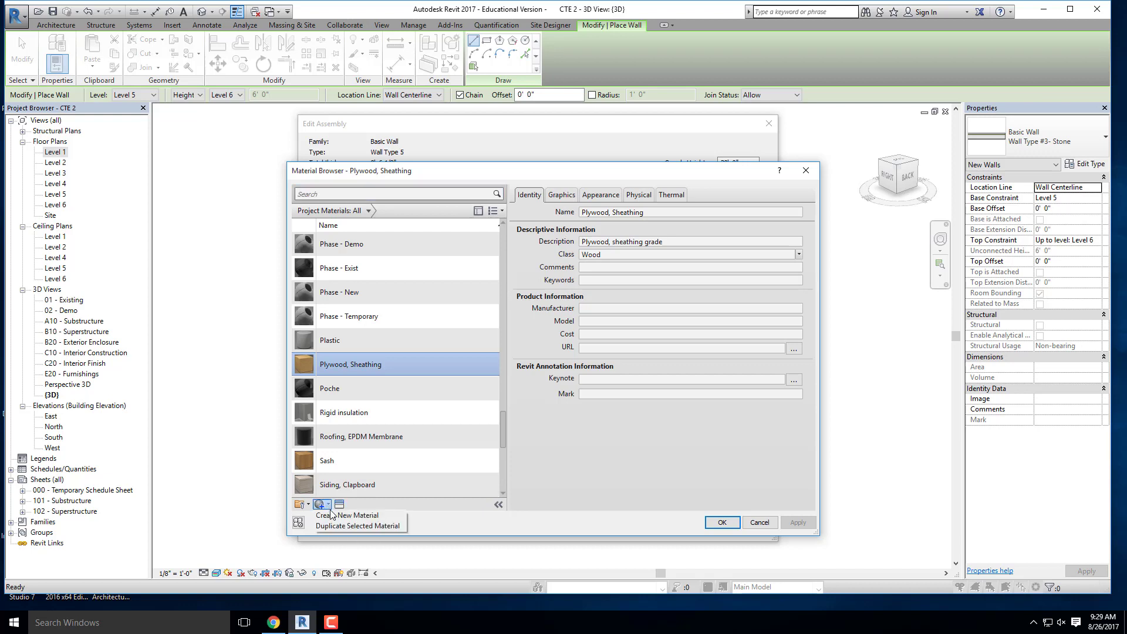
{"action": "left_click", "coordinate": [333, 516]}
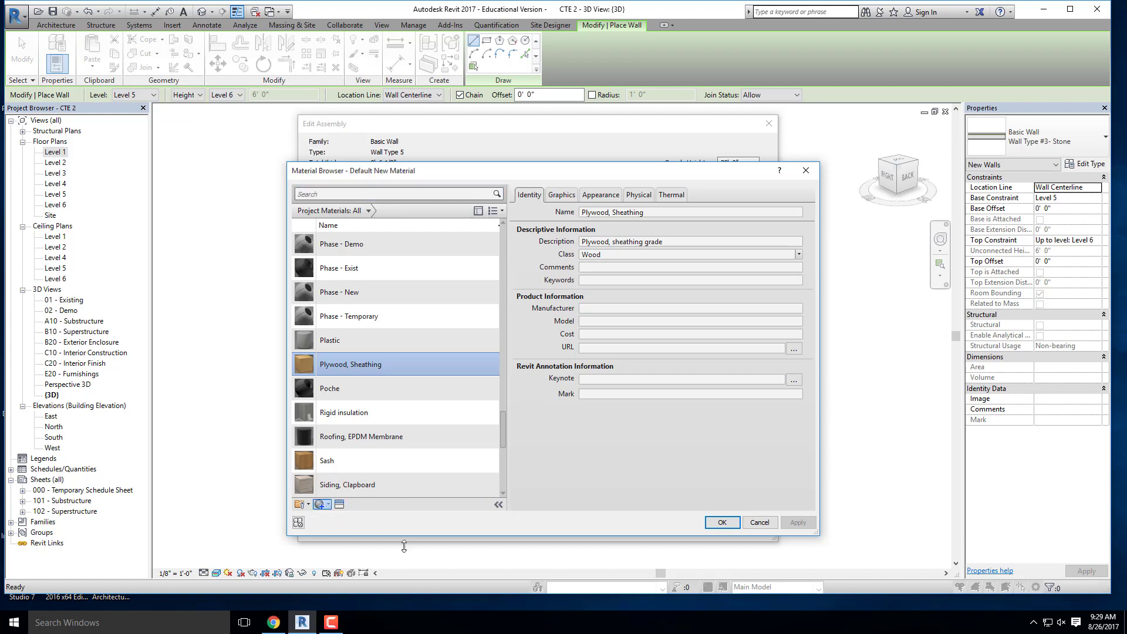
{"action": "right_click", "coordinate": [359, 363]}
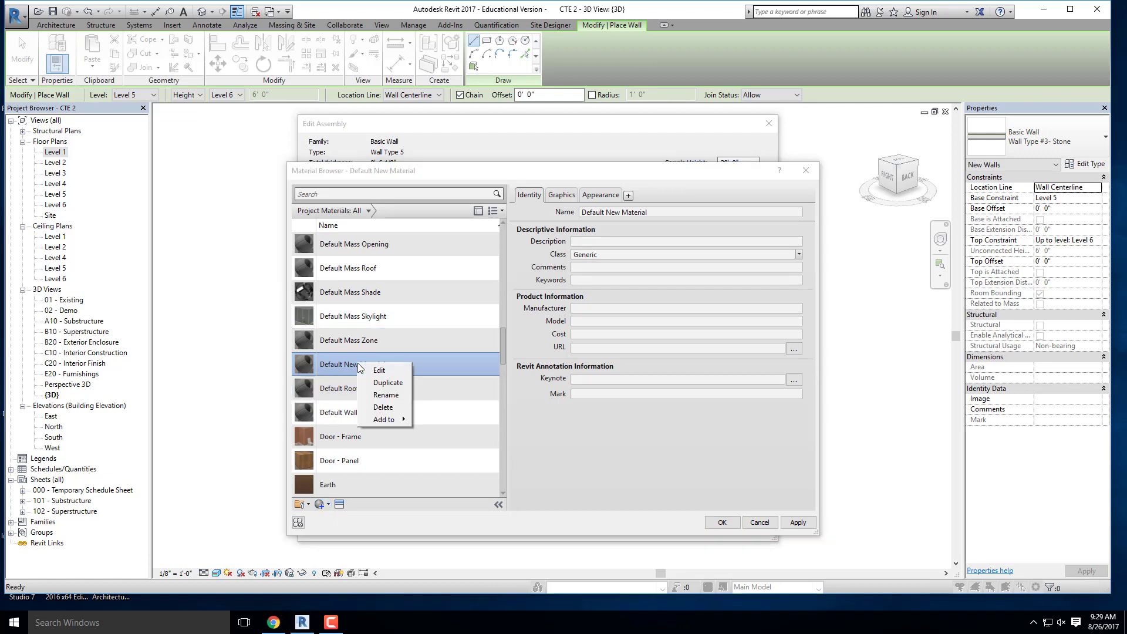
{"action": "left_click", "coordinate": [391, 395]}
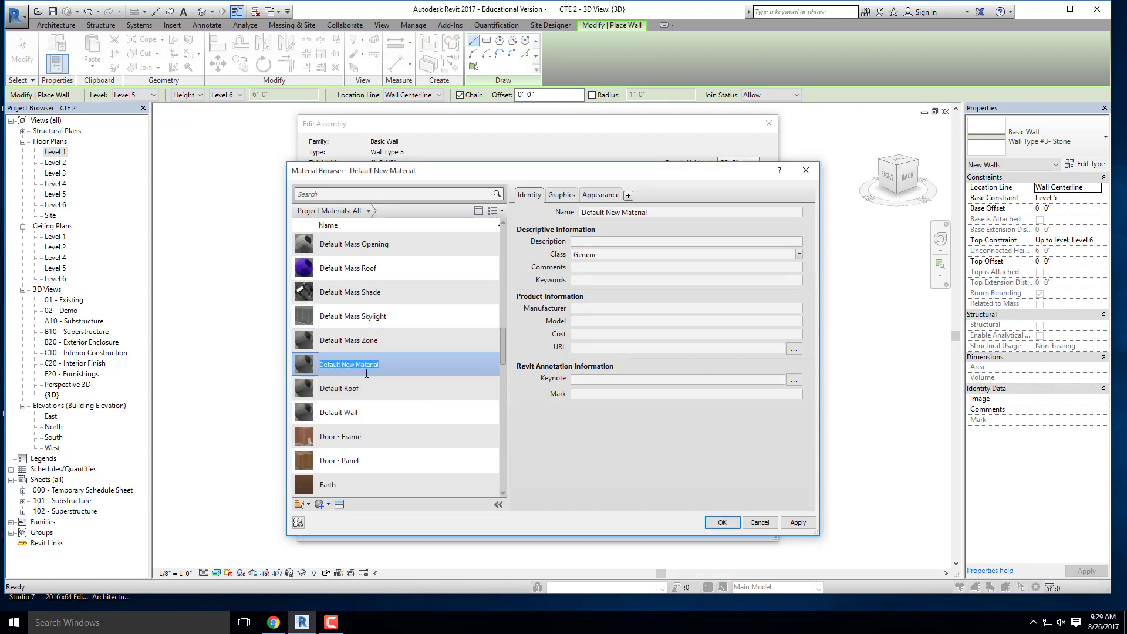
{"action": "type", "text": "Brick M"}
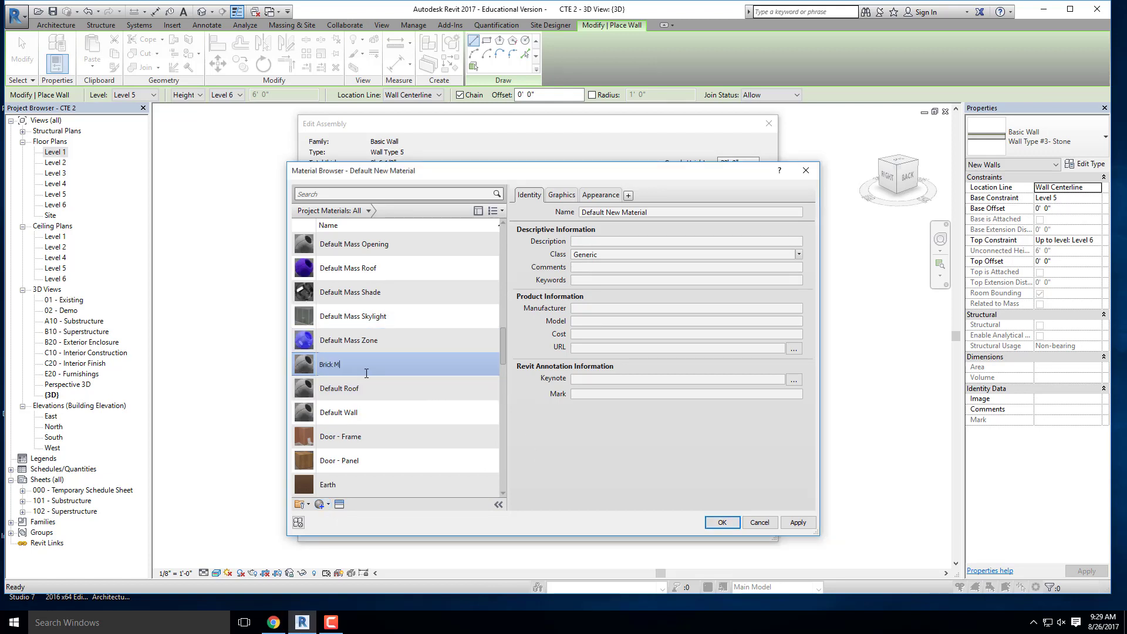
{"action": "type", "text": "aterial 1"}
{"action": "left_click", "coordinate": [328, 395]}
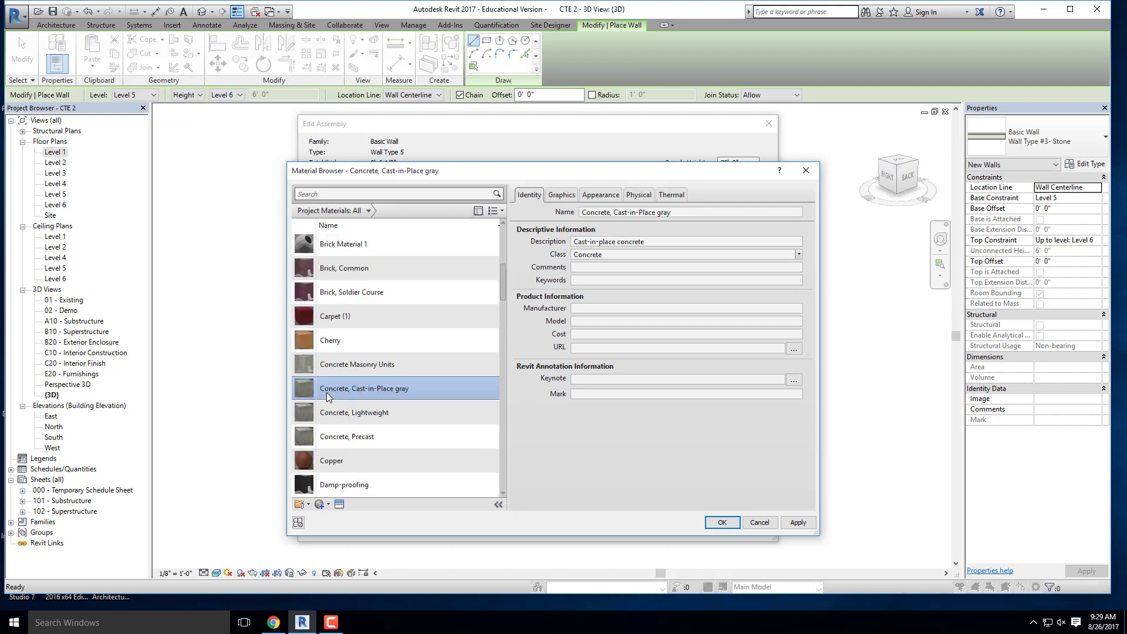
Find Brick Material 1 in the project materials and use the image file Brick Pattern 1 for its generic appearance
{"action": "left_click", "coordinate": [337, 197]}
{"action": "type", "text": "brick"}
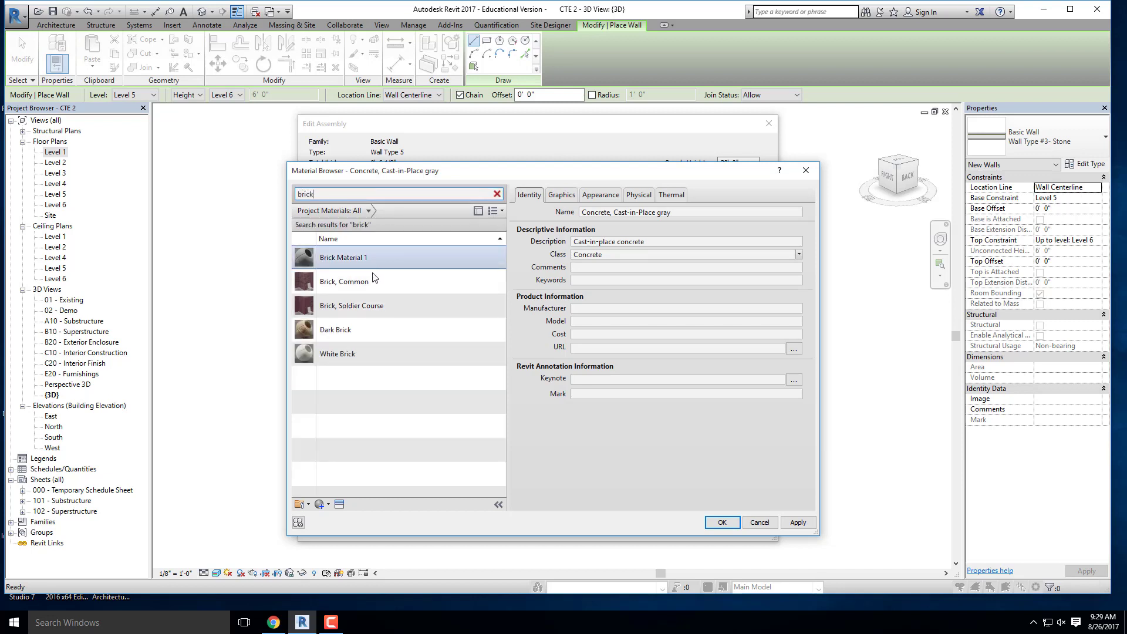
{"action": "left_click", "coordinate": [347, 257]}
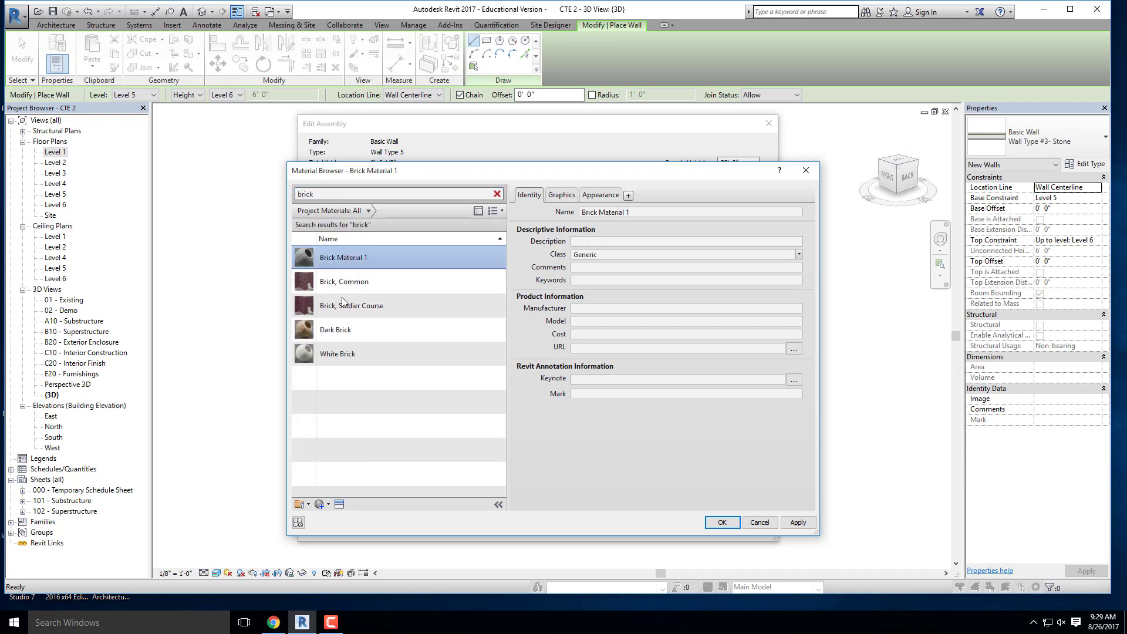
{"action": "left_click", "coordinate": [605, 196]}
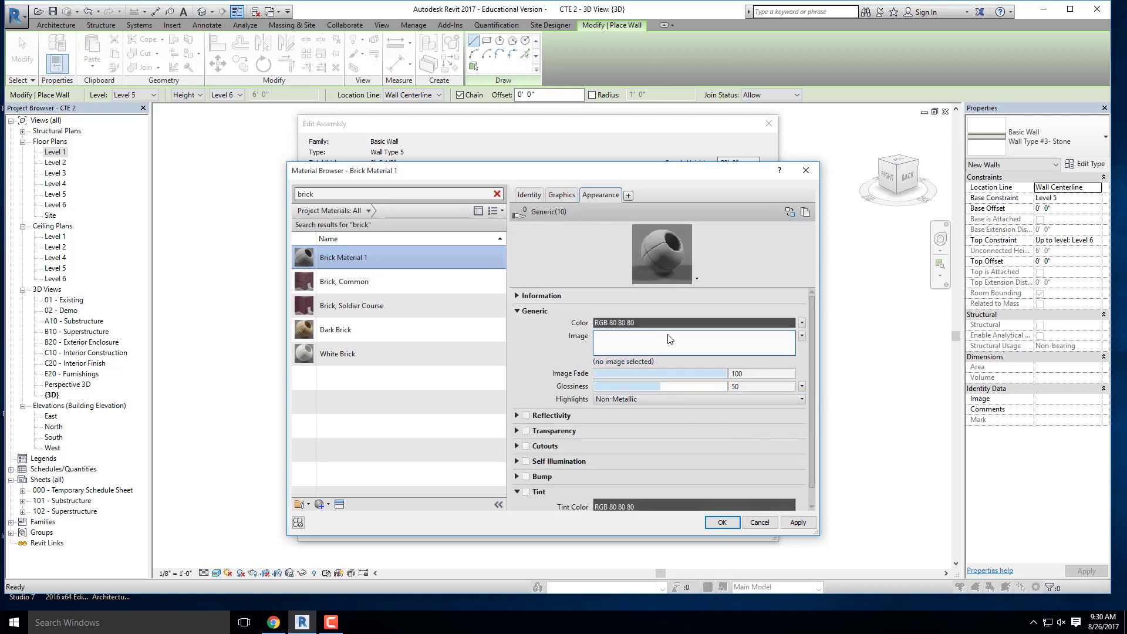
{"action": "left_click", "coordinate": [637, 351]}
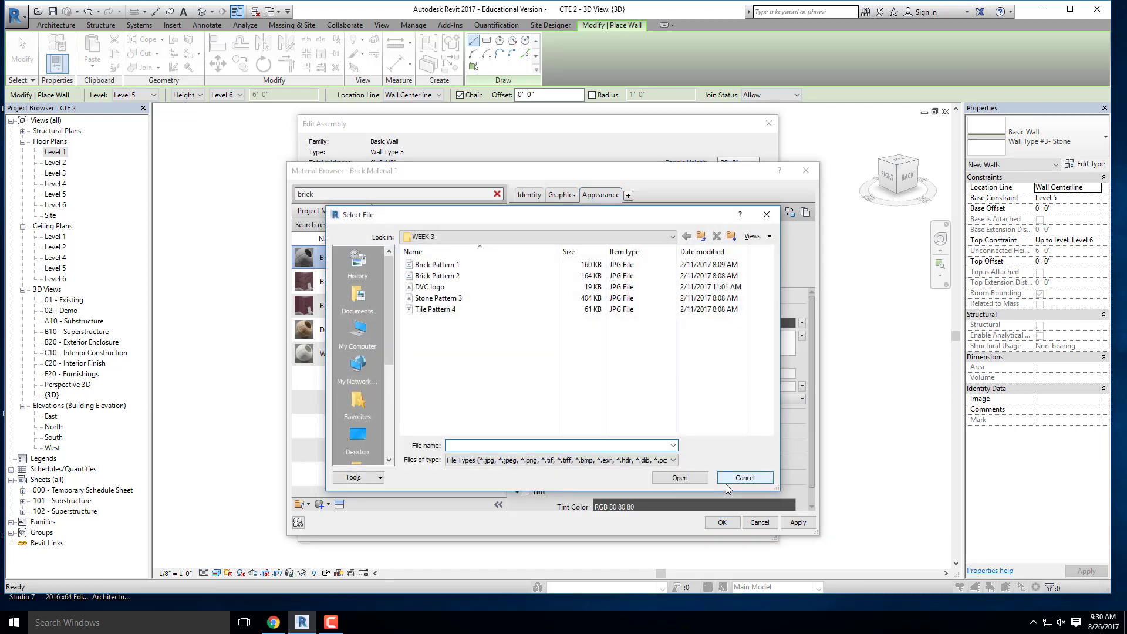
{"action": "left_click", "coordinate": [440, 267]}
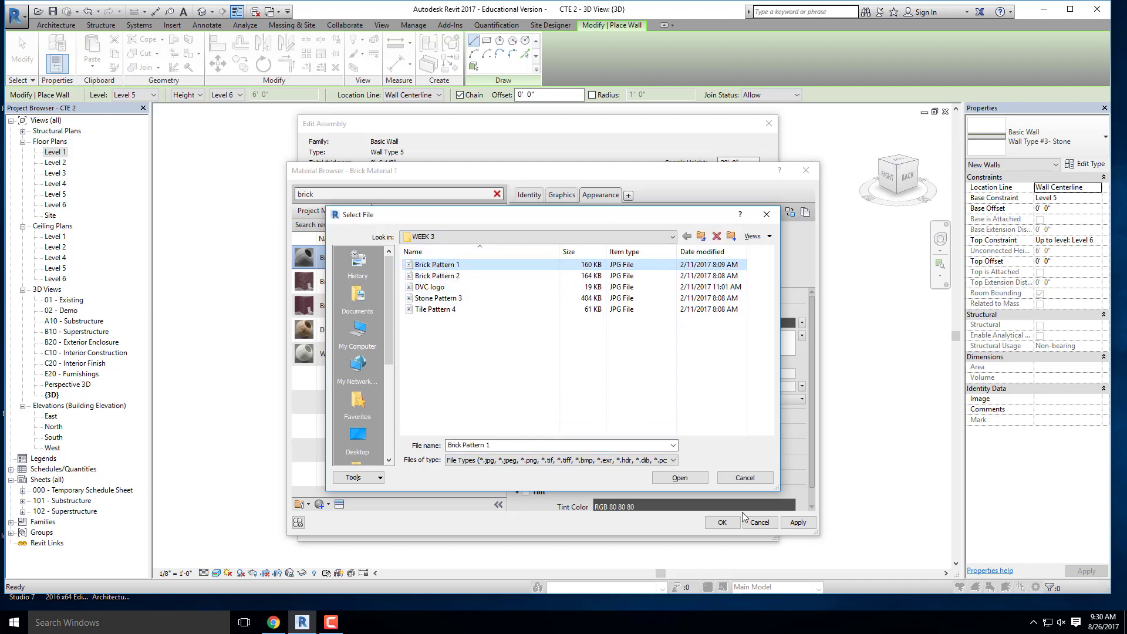
{"action": "left_click", "coordinate": [680, 477]}
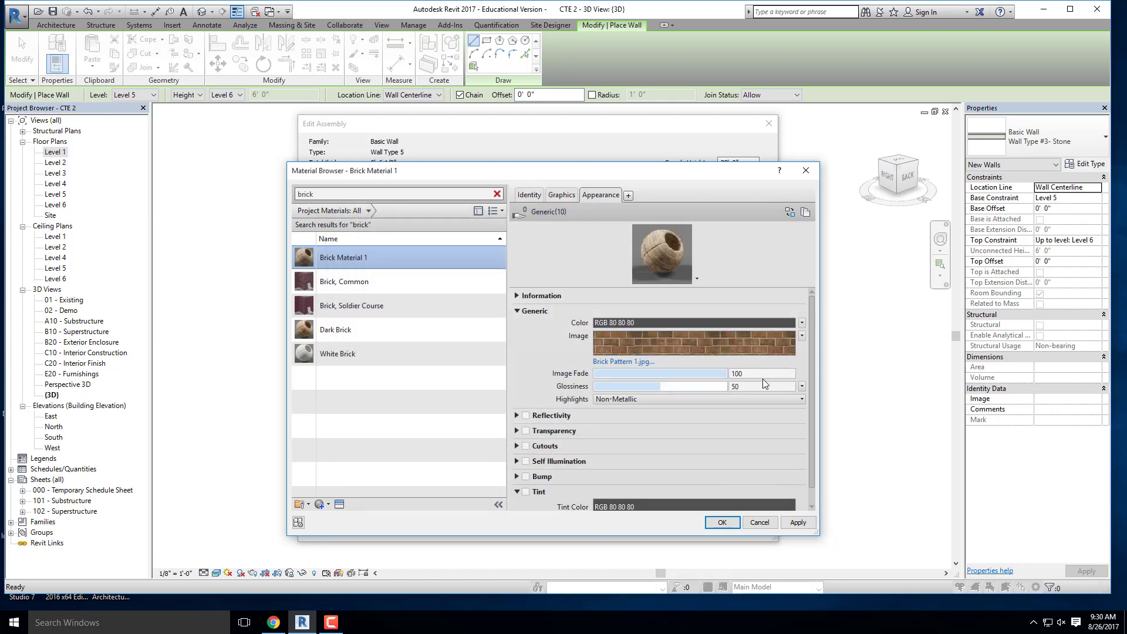
Set the Brick Pattern 1 texture's sample height to 40" with the width linked to the same size
{"action": "left_click", "coordinate": [667, 340]}
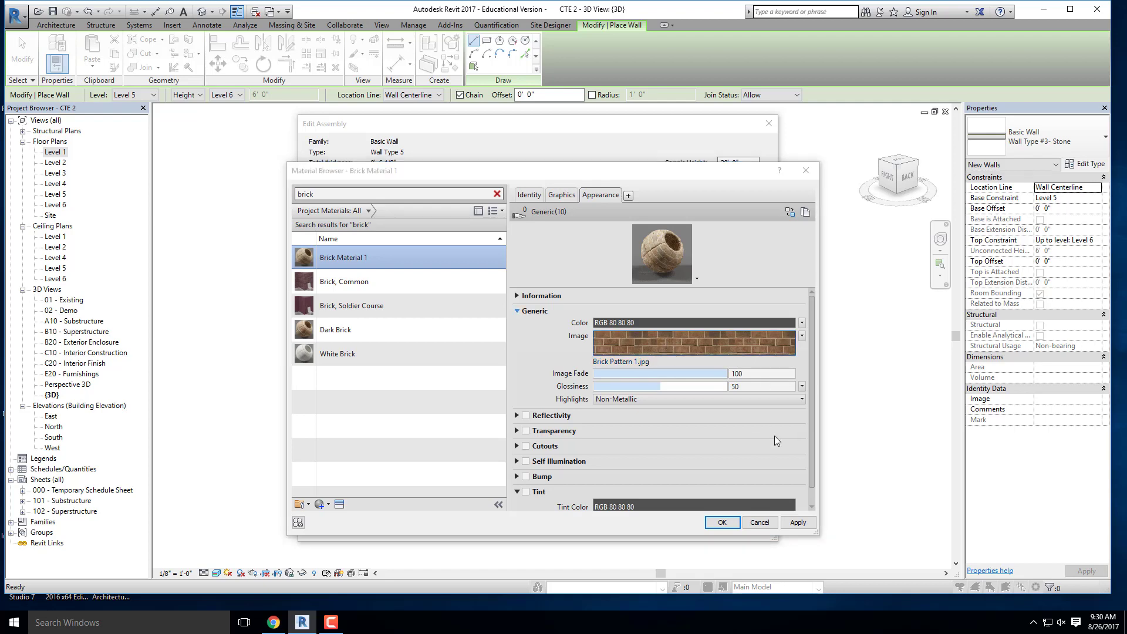
{"action": "left_click", "coordinate": [670, 340]}
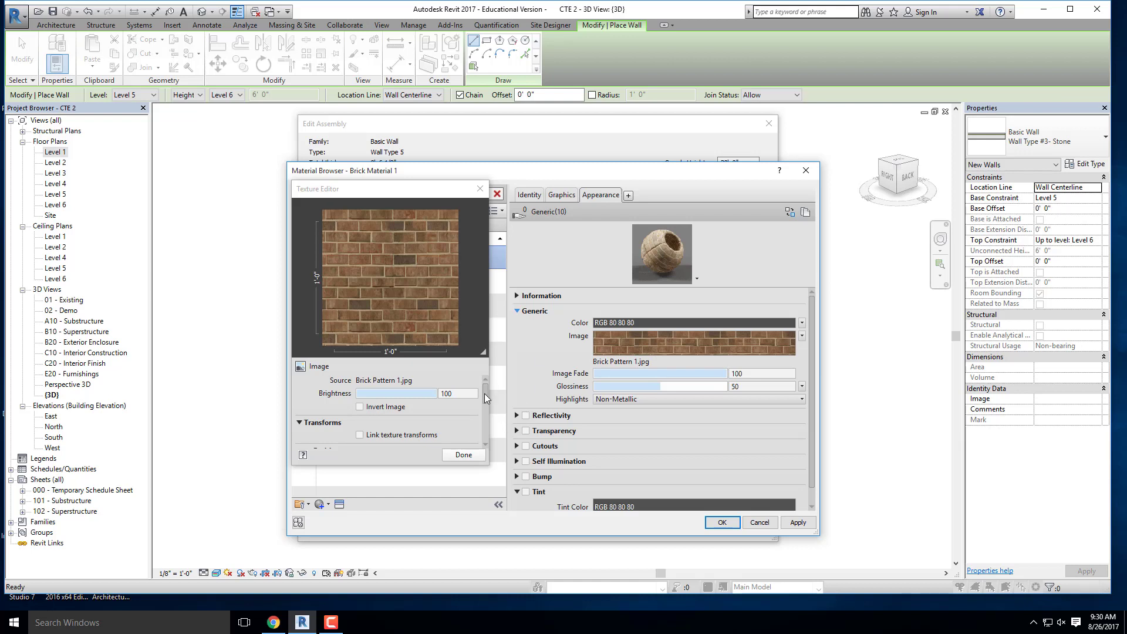
{"action": "left_click", "coordinate": [485, 441]}
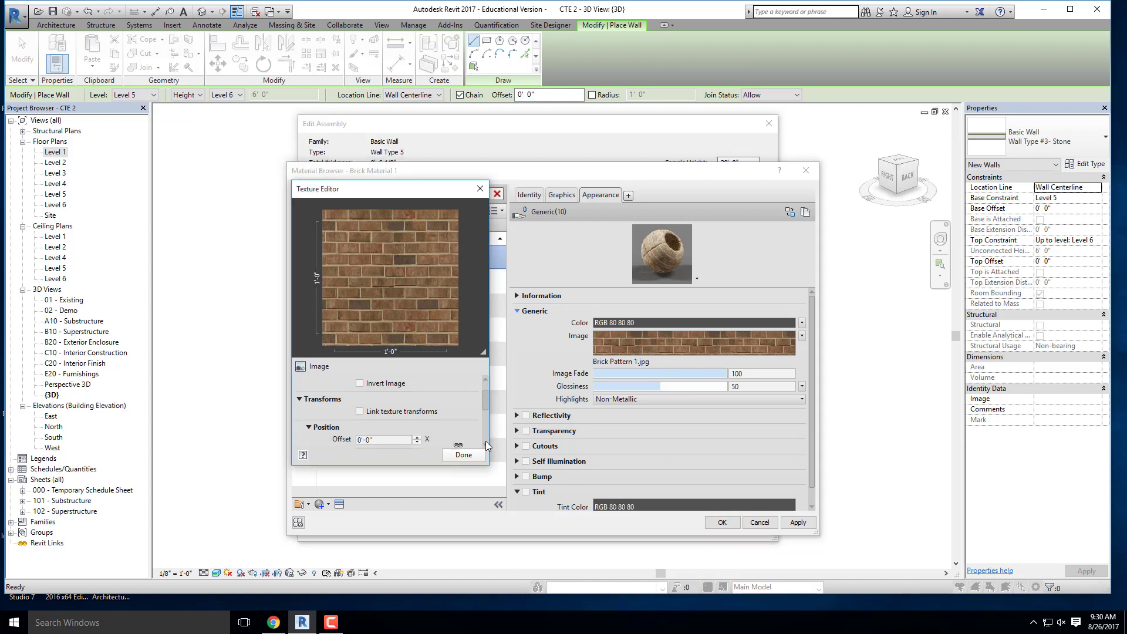
{"action": "scroll", "coordinate": [484, 442], "scroll_direction": "down", "scroll_amount": 5}
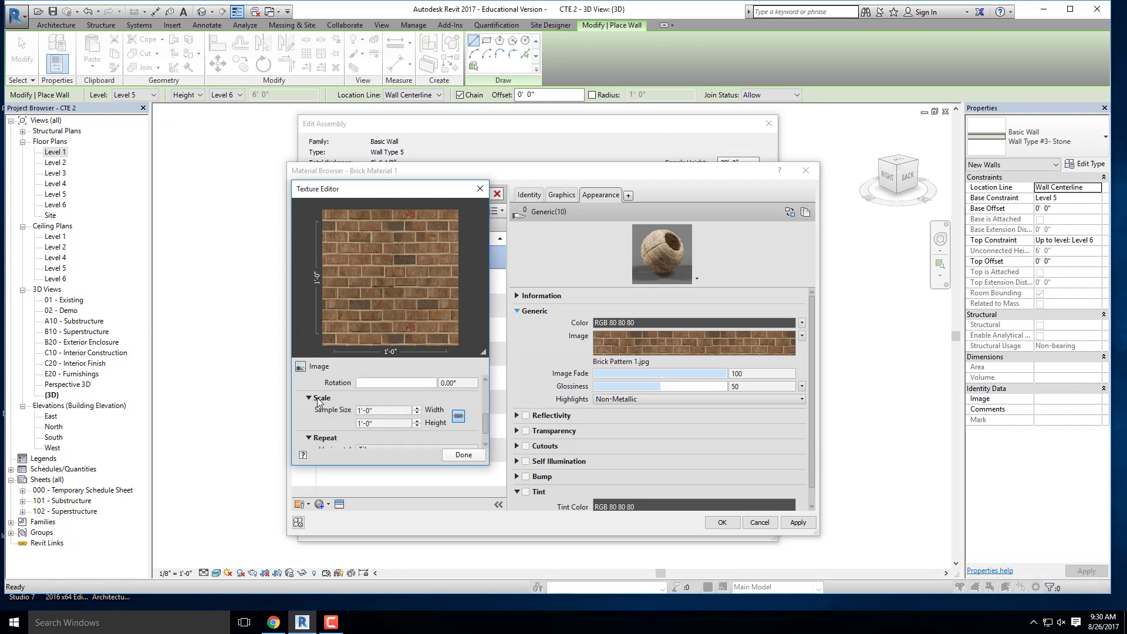
{"action": "left_click", "coordinate": [377, 423]}
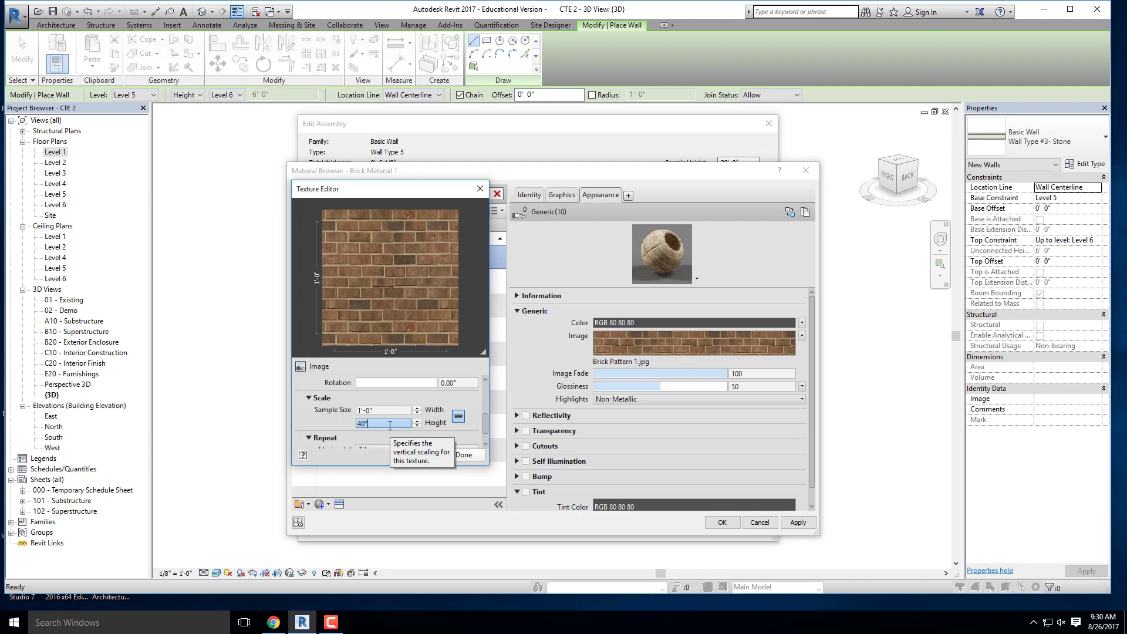
{"action": "left_click", "coordinate": [380, 411]}
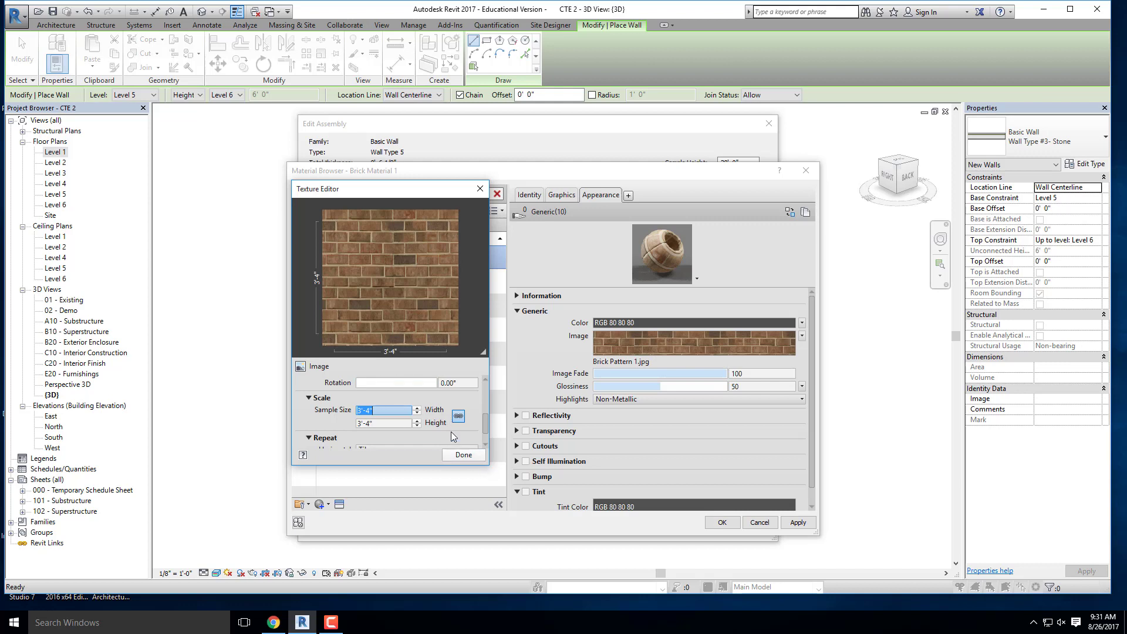
{"action": "left_click", "coordinate": [458, 418]}
{"action": "left_click", "coordinate": [376, 410]}
Review the brick texture's brightness, offset, rotation, scale and repeat settings in the Texture Editor
{"action": "left_click", "coordinate": [485, 379]}
{"action": "left_click", "coordinate": [485, 379]}
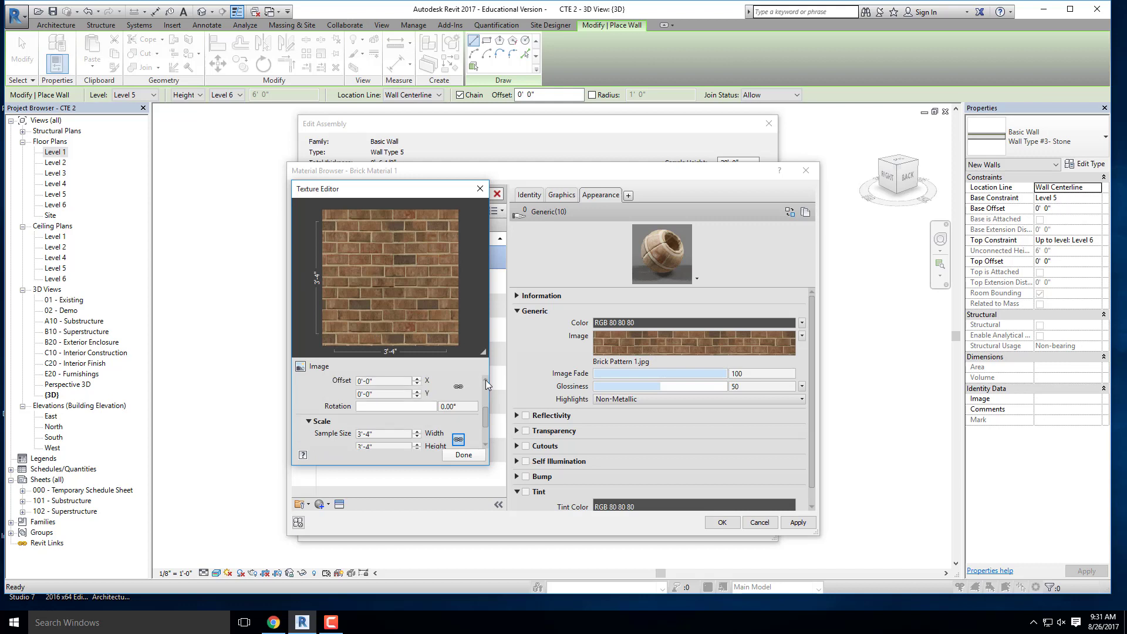
{"action": "left_click", "coordinate": [485, 379]}
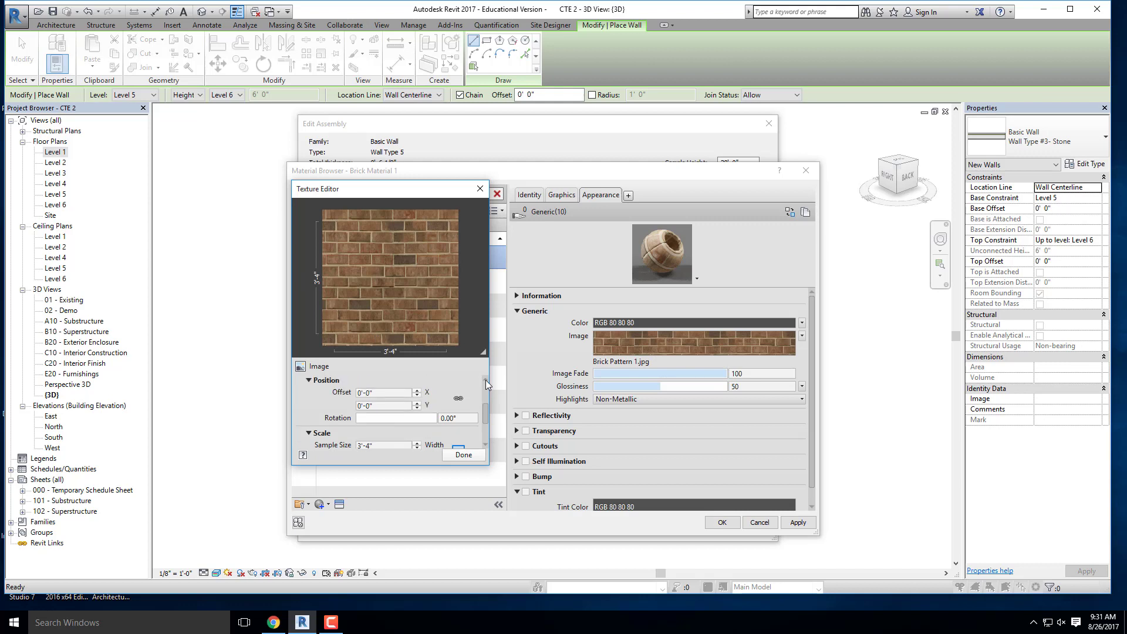
{"action": "left_click", "coordinate": [458, 418]}
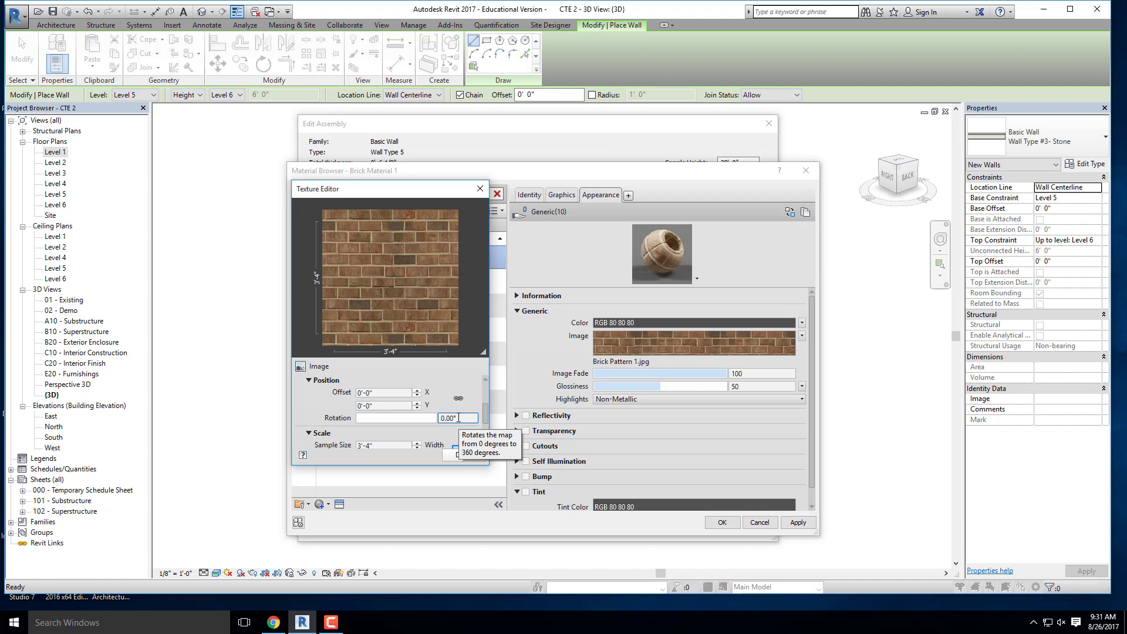
{"action": "scroll", "coordinate": [486, 445], "scroll_direction": "down", "scroll_amount": 2}
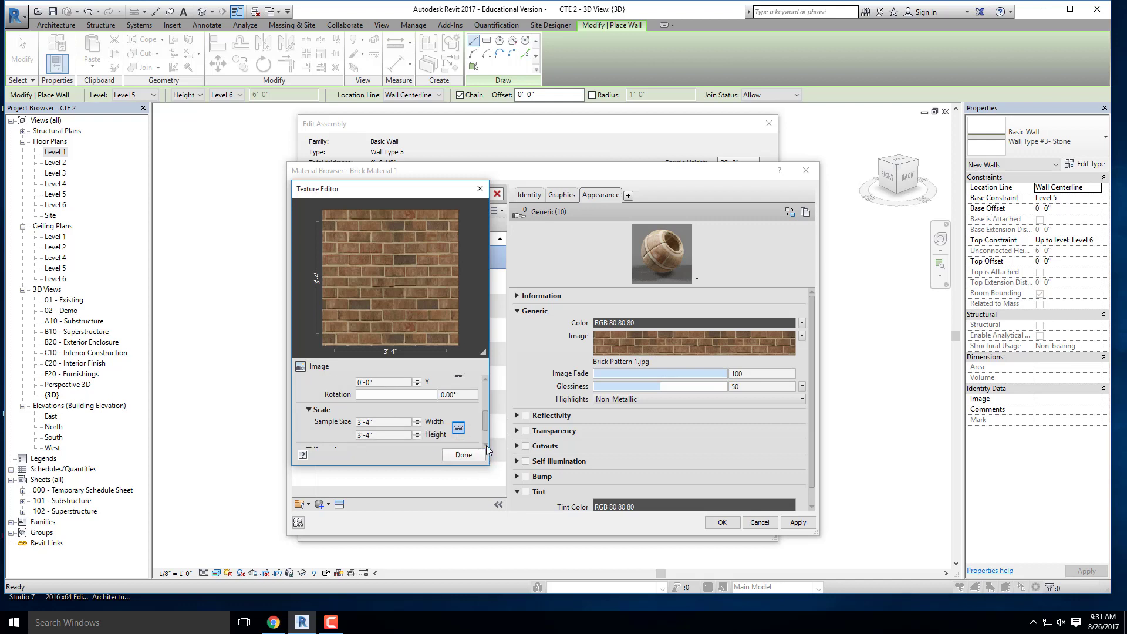
{"action": "scroll", "coordinate": [486, 445], "scroll_direction": "down", "scroll_amount": 1}
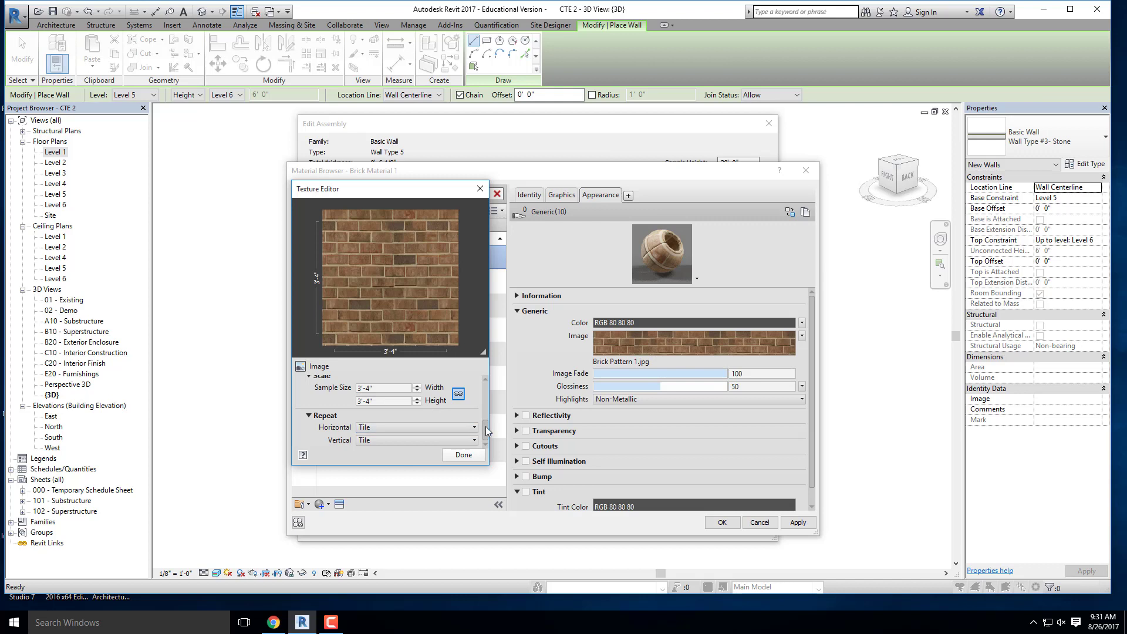
{"action": "left_click_drag", "start_coordinate": [485, 426], "coordinate": [485, 386]}
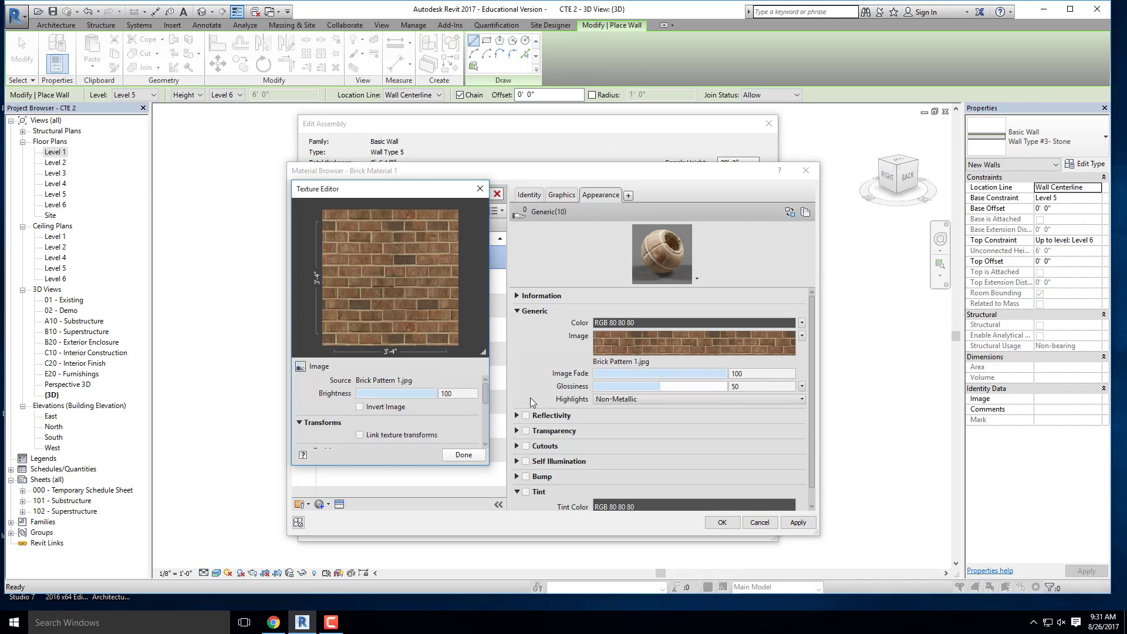
{"action": "scroll", "coordinate": [428, 410], "scroll_direction": "down", "scroll_amount": 2}
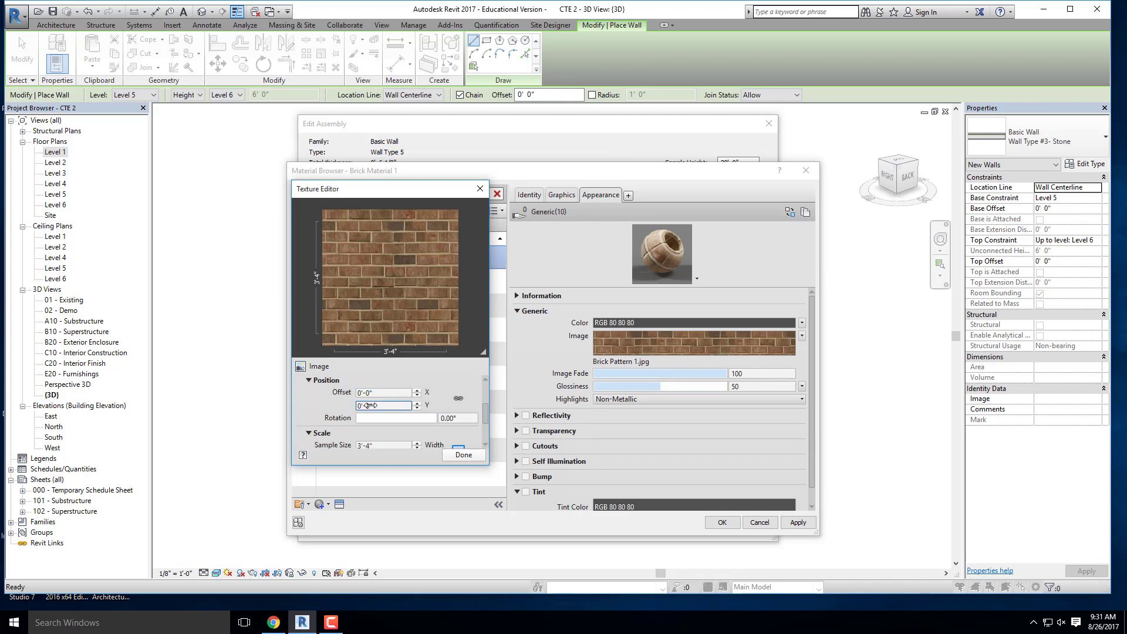
{"action": "left_click", "coordinate": [484, 446]}
{"action": "left_click", "coordinate": [485, 446]}
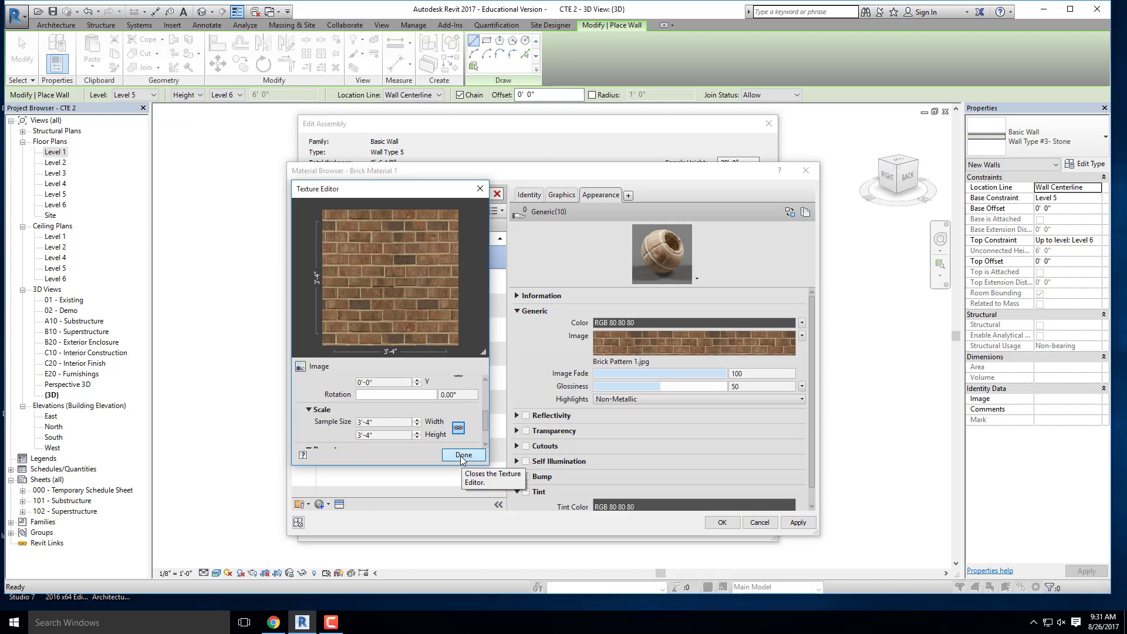
Finish the texture edit, assign Brick Material 1 to the exterior finish layer and accept the Wall Type 5 assembly and type
{"action": "left_click", "coordinate": [464, 455]}
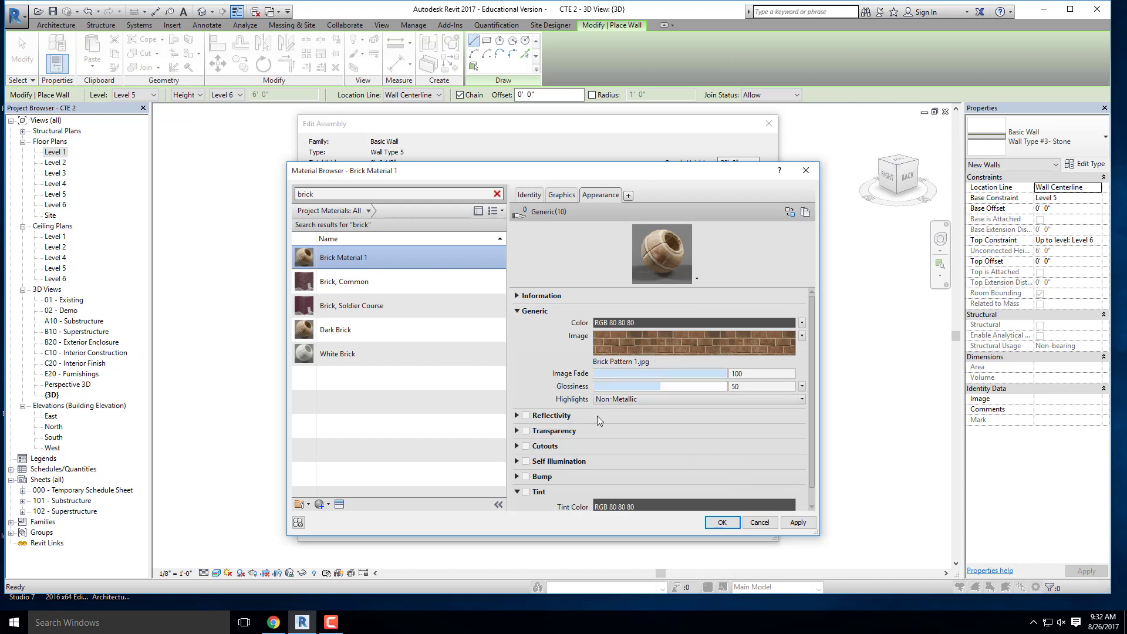
{"action": "left_click", "coordinate": [721, 522]}
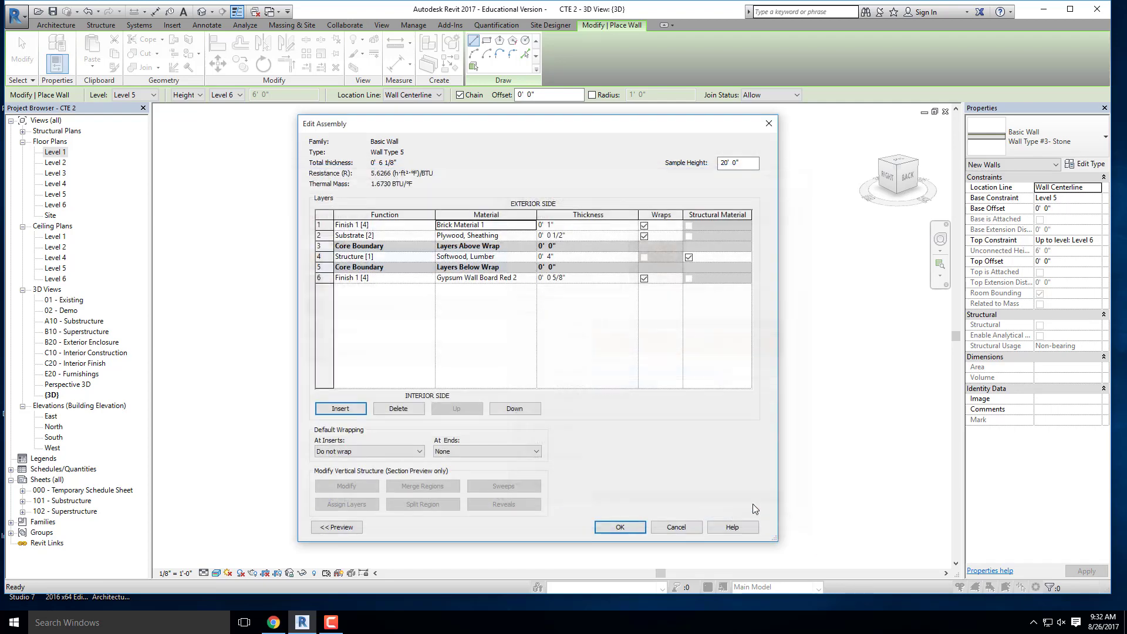
{"action": "left_click", "coordinate": [620, 526]}
{"action": "left_click", "coordinate": [630, 530]}
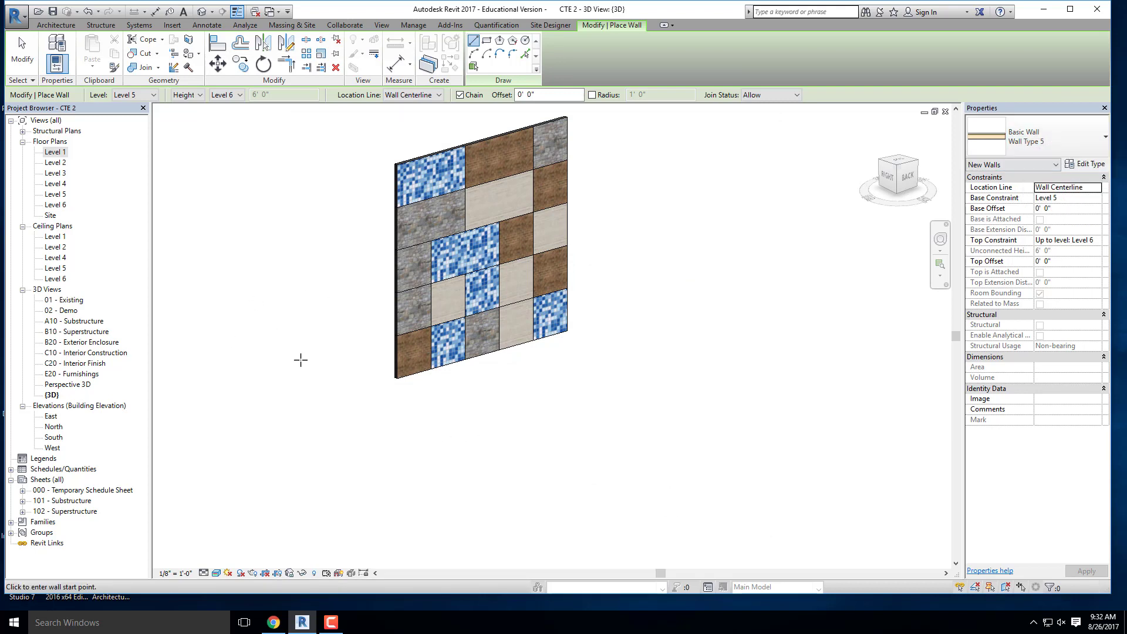
Draw a straight Wall Type 5 segment about 10' long in front of the patterned wall, from Level 5 up to Level 6
{"action": "left_click", "coordinate": [447, 448]}
{"action": "left_click", "coordinate": [505, 433]}
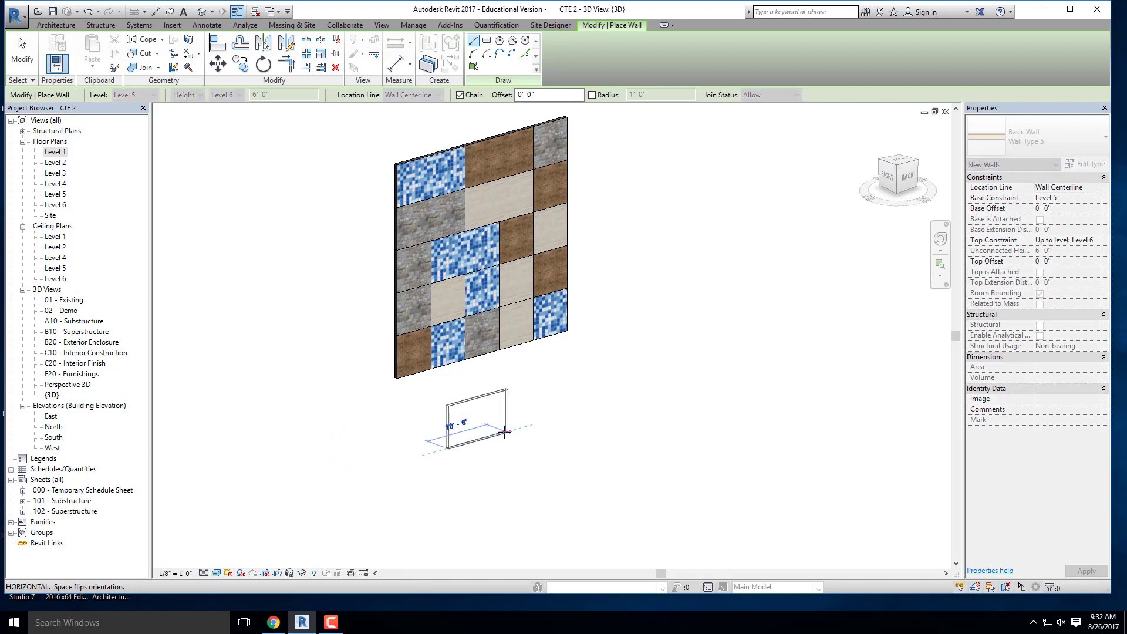
{"action": "key", "text": "Escape"}
{"action": "key", "text": "Escape"}
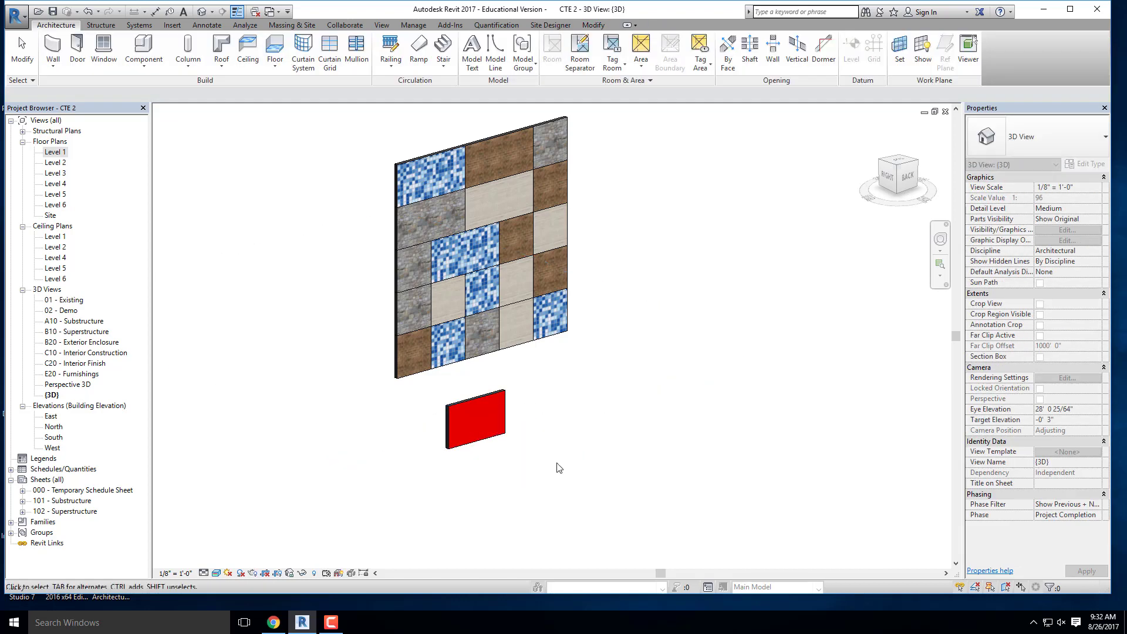
Examine the new wall's exterior face in 3D, checking the brick pattern's appearance and scale up close and at an angle
{"action": "middle_click_drag", "start_coordinate": [392, 436], "coordinate": [587, 408], "text": "shift"}
{"action": "middle_click_drag", "start_coordinate": [771, 405], "coordinate": [855, 378], "text": "shift"}
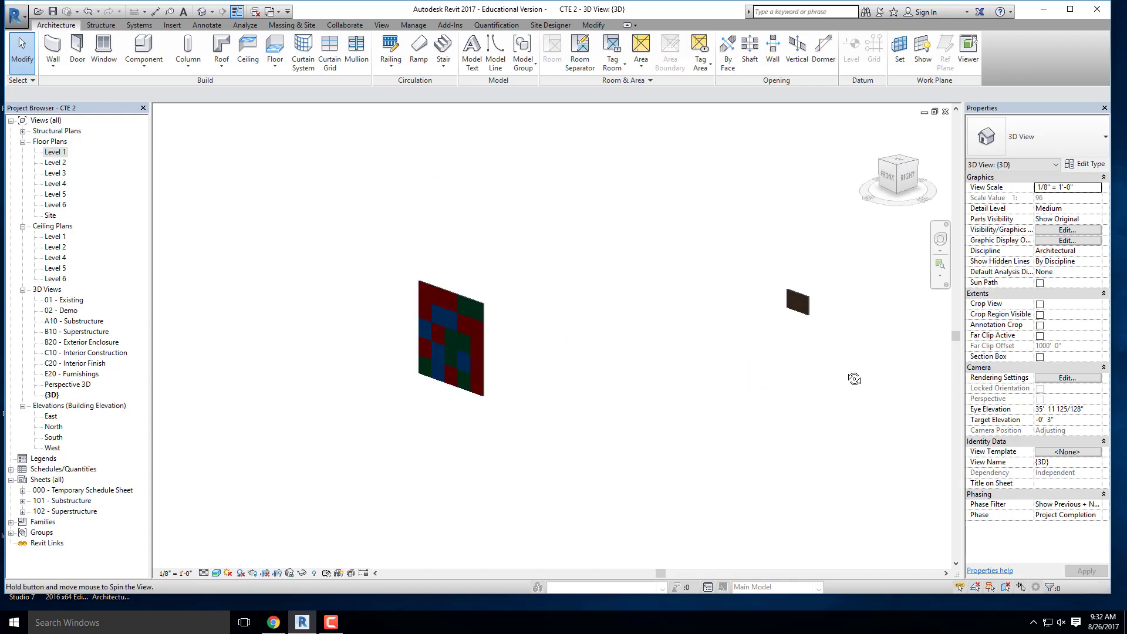
{"action": "left_click", "coordinate": [797, 302]}
{"action": "middle_click_drag", "start_coordinate": [797, 302], "coordinate": [870, 346], "text": "shift"}
{"action": "scroll", "coordinate": [870, 347], "scroll_direction": "up", "scroll_amount": 5}
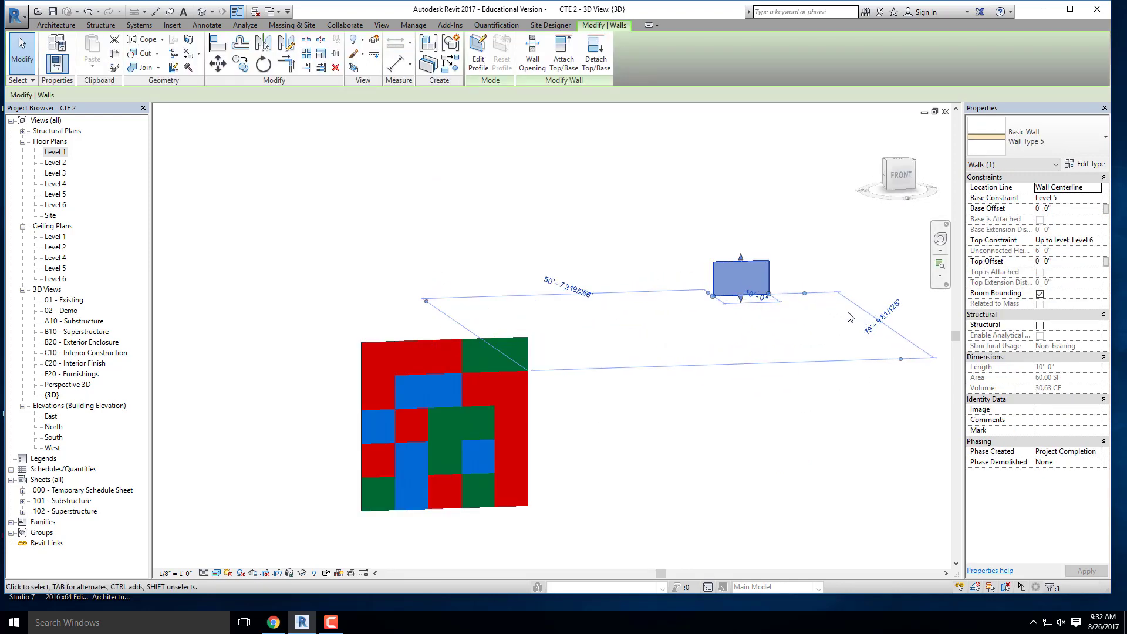
{"action": "key", "text": "Escape"}
{"action": "scroll", "coordinate": [672, 246], "scroll_direction": "up", "scroll_amount": 6}
{"action": "scroll", "coordinate": [671, 241], "scroll_direction": "up", "scroll_amount": 1}
{"action": "scroll", "coordinate": [745, 363], "scroll_direction": "down", "scroll_amount": 4}
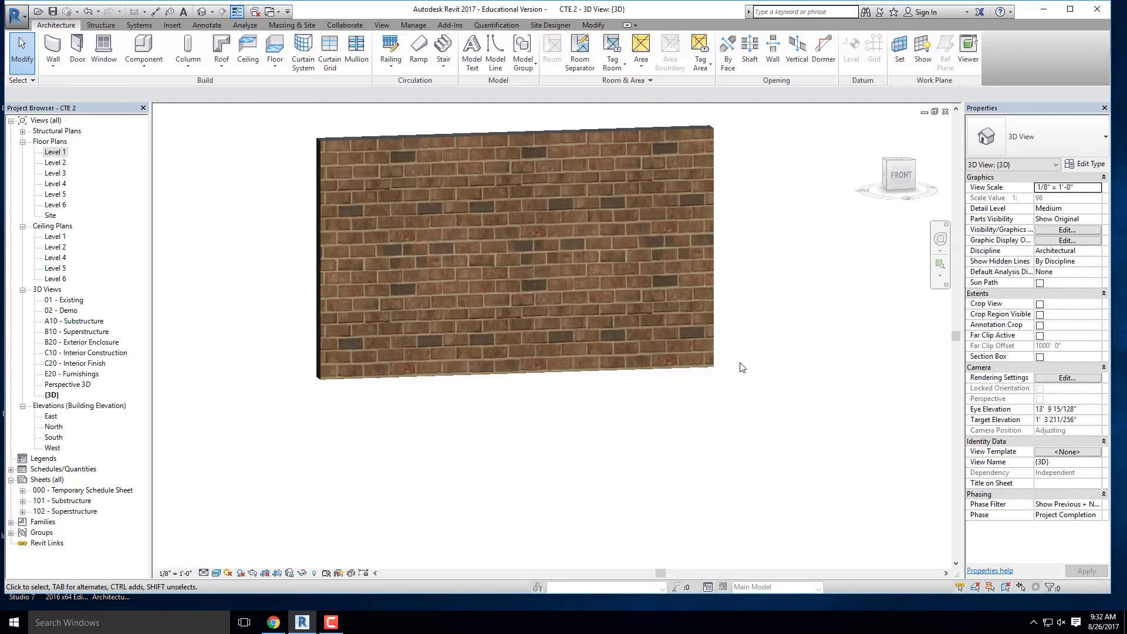
{"action": "scroll", "coordinate": [682, 279], "scroll_direction": "up", "scroll_amount": 5}
{"action": "scroll", "coordinate": [780, 376], "scroll_direction": "down", "scroll_amount": 6}
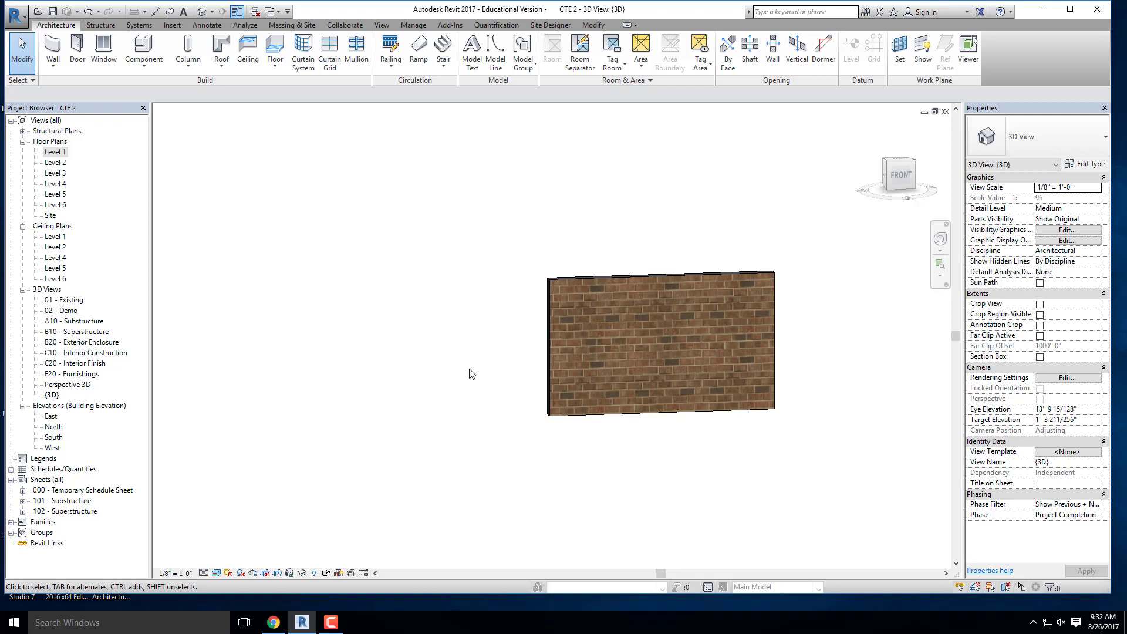
{"action": "scroll", "coordinate": [543, 316], "scroll_direction": "down", "scroll_amount": 3}
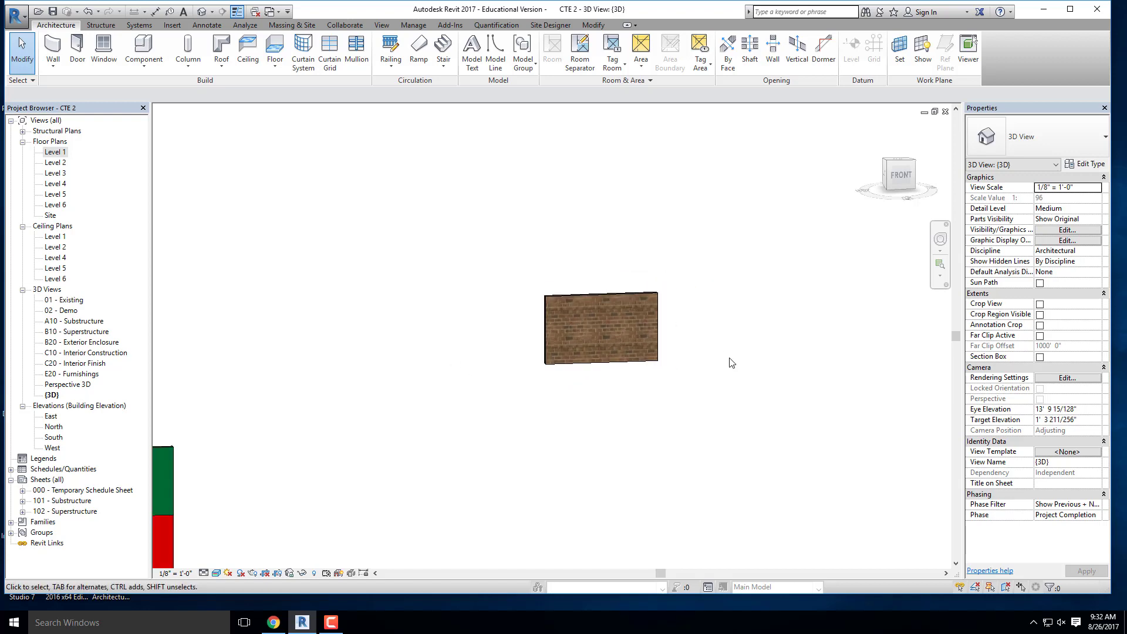
{"action": "middle_click_drag", "start_coordinate": [730, 362], "coordinate": [581, 419], "text": "shift"}
{"action": "scroll", "coordinate": [652, 305], "scroll_direction": "up", "scroll_amount": 3}
{"action": "middle_click_drag", "start_coordinate": [566, 372], "coordinate": [749, 355], "text": "shift"}
{"action": "scroll", "coordinate": [499, 372], "scroll_direction": "up", "scroll_amount": 1}
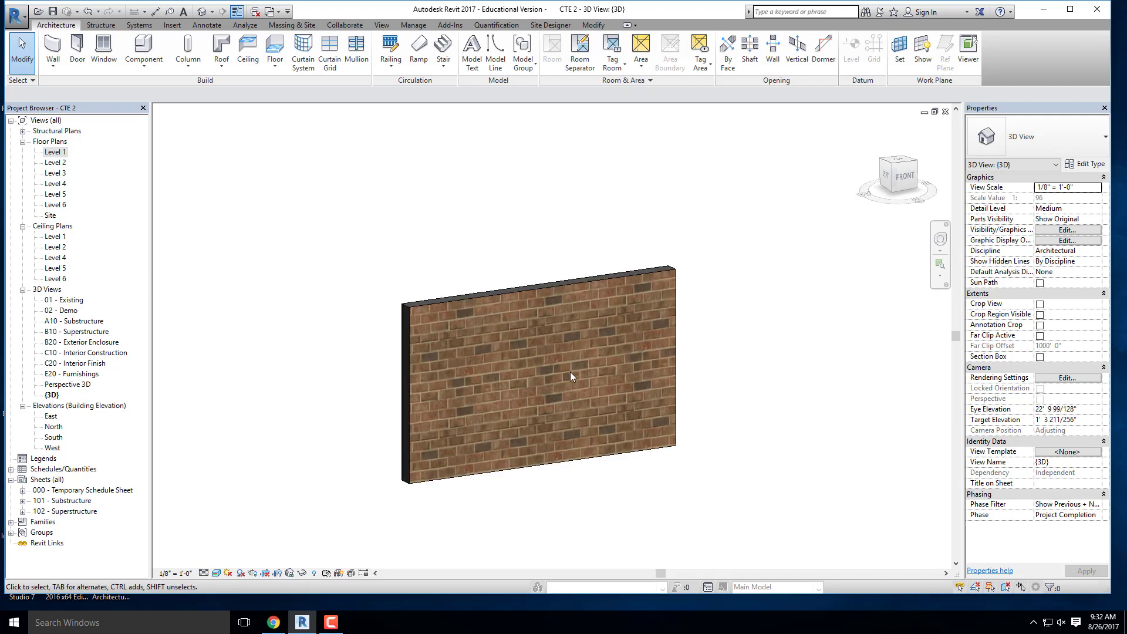